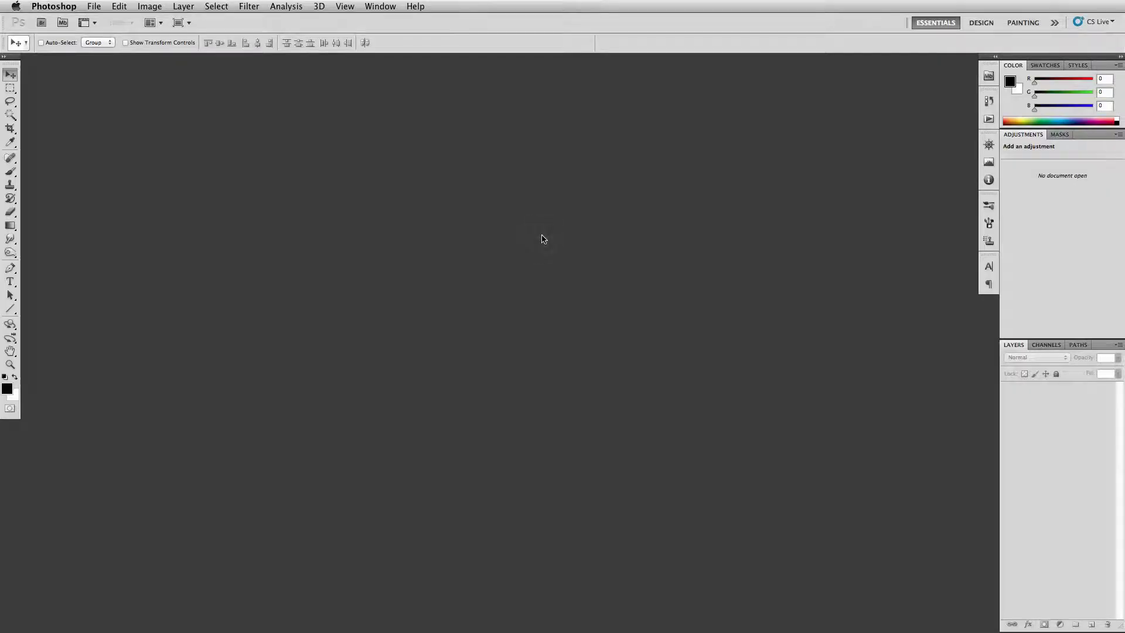
Step: Set up a new document named Paper Texture, 16 × 20 inches at 300 ppi
key(super+n)
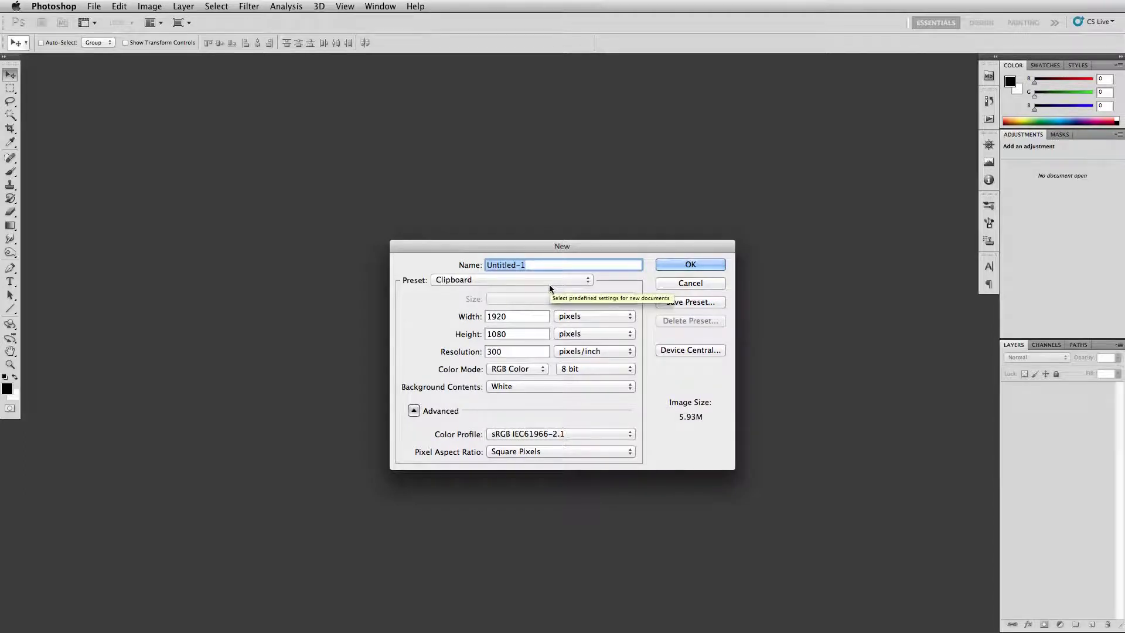
text(Paper )
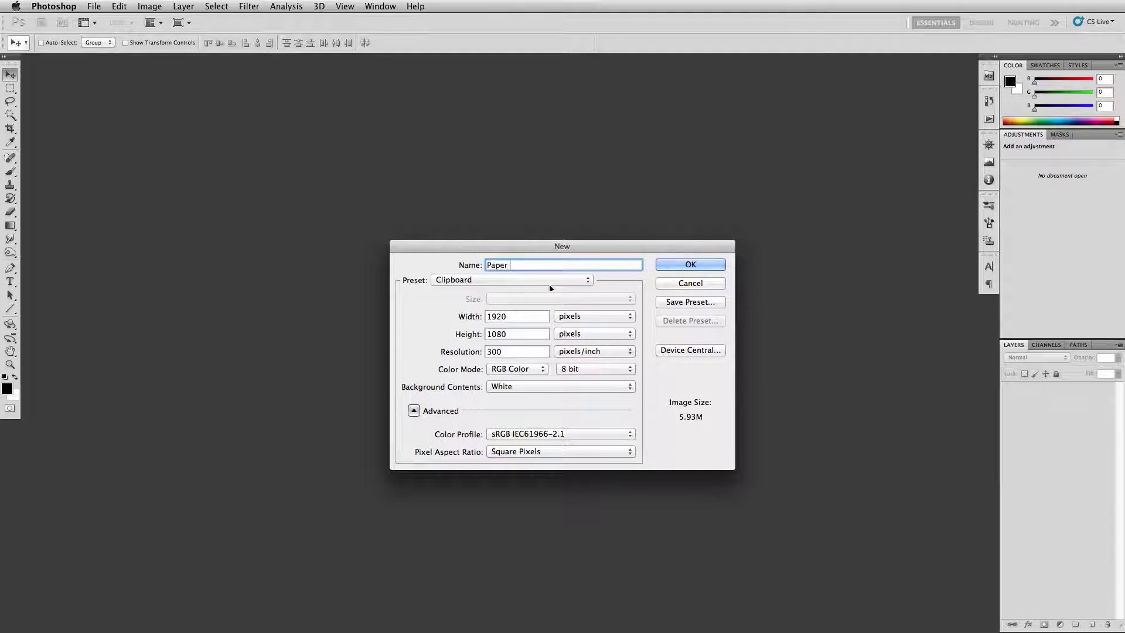
text(Texture)
click(593, 319)
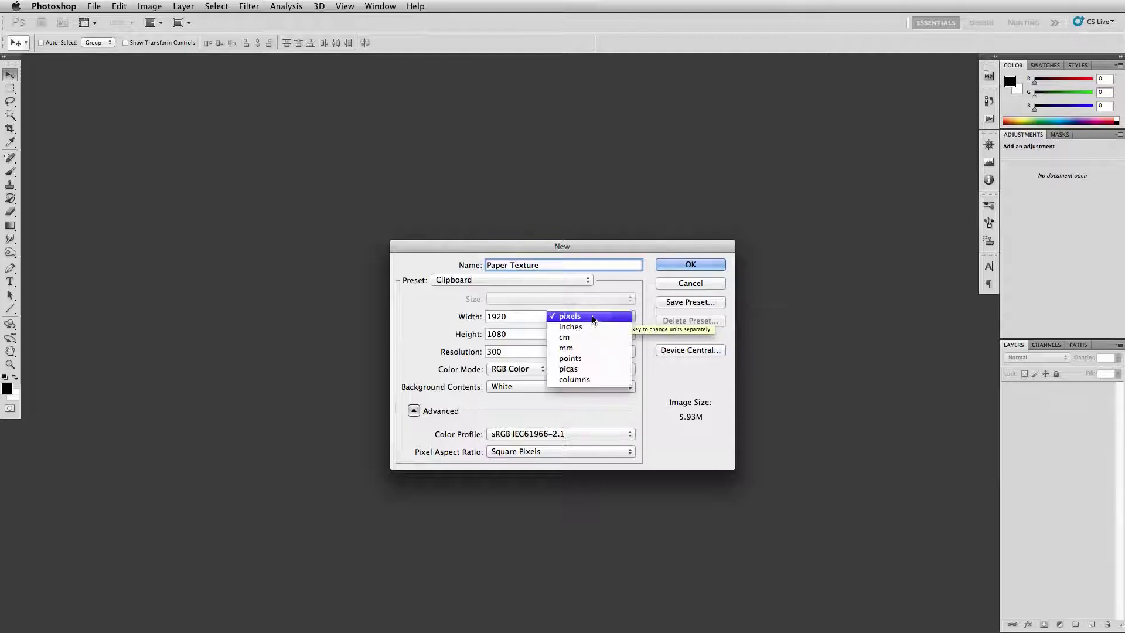
click(586, 327)
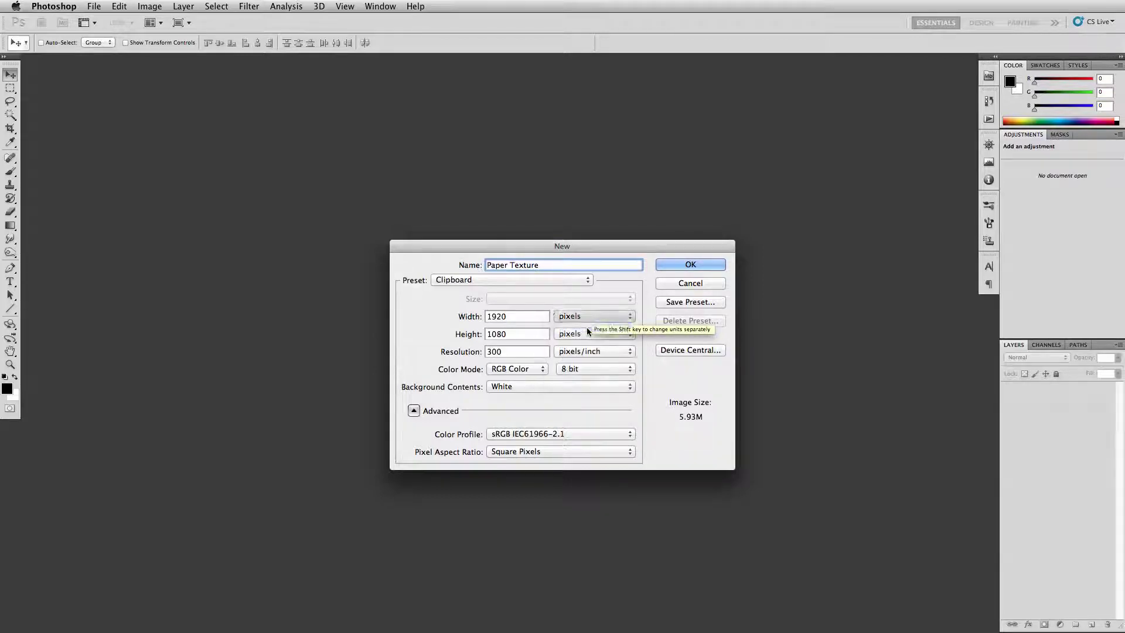
drag(528, 319, 483, 318)
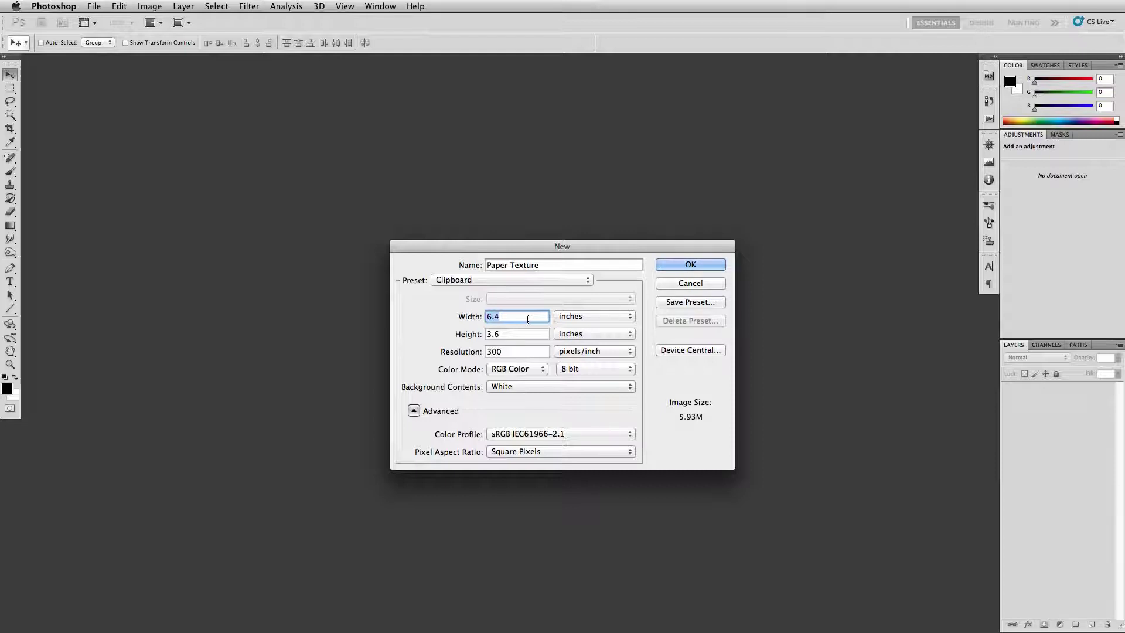
text(16)
key(Tab)
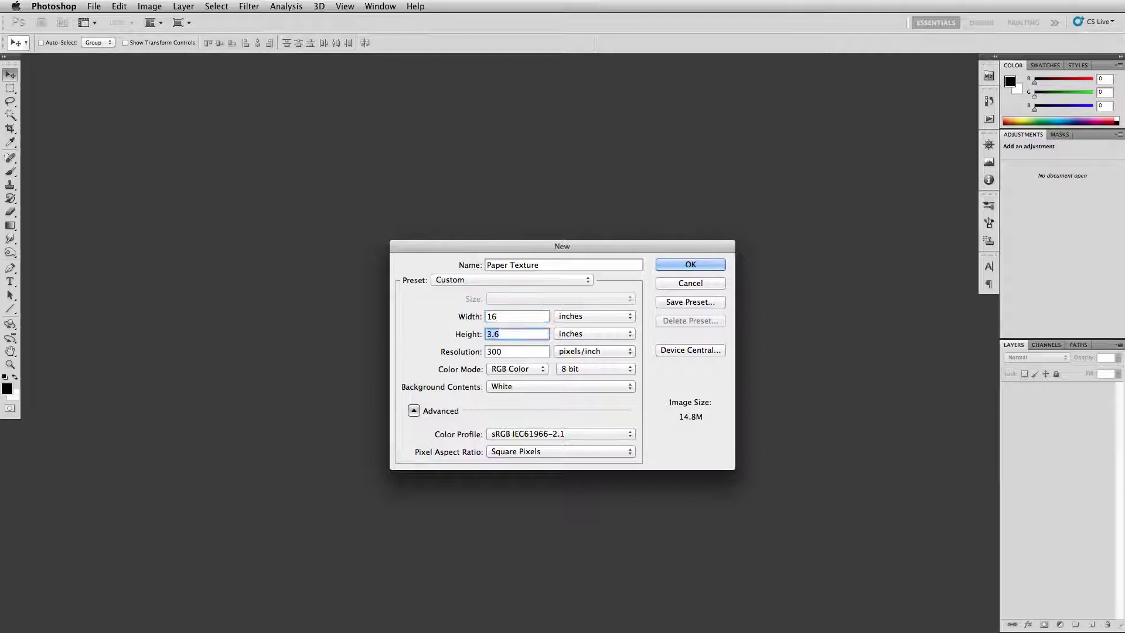
text(20)
Step: Create the Paper Texture document and centre its window on screen
click(678, 264)
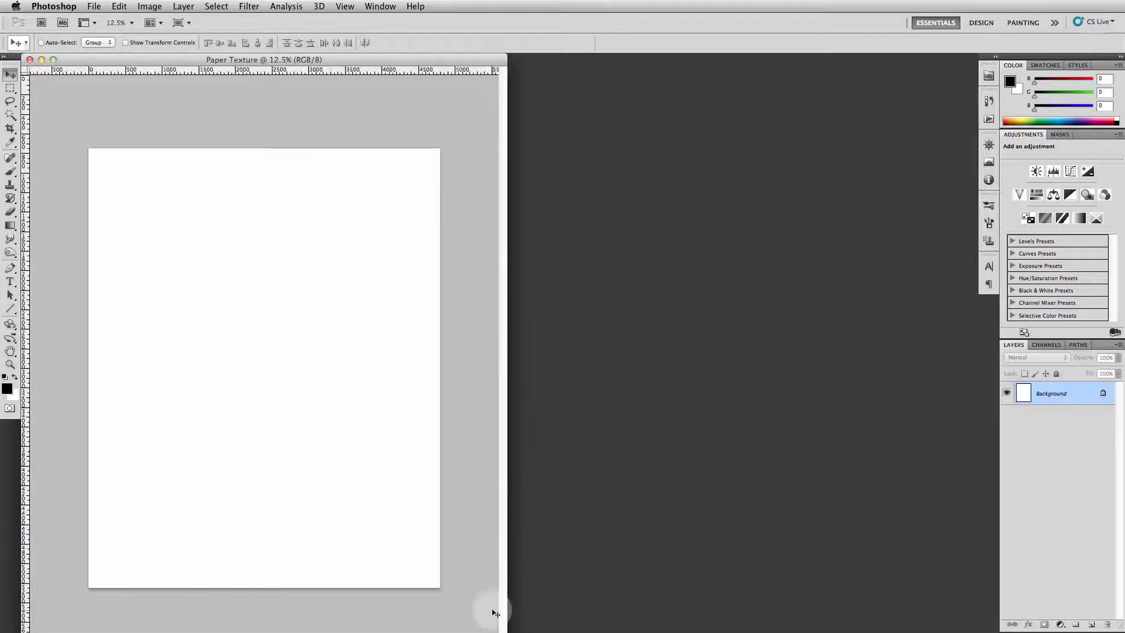
drag(507, 623, 523, 619)
drag(387, 59, 640, 60)
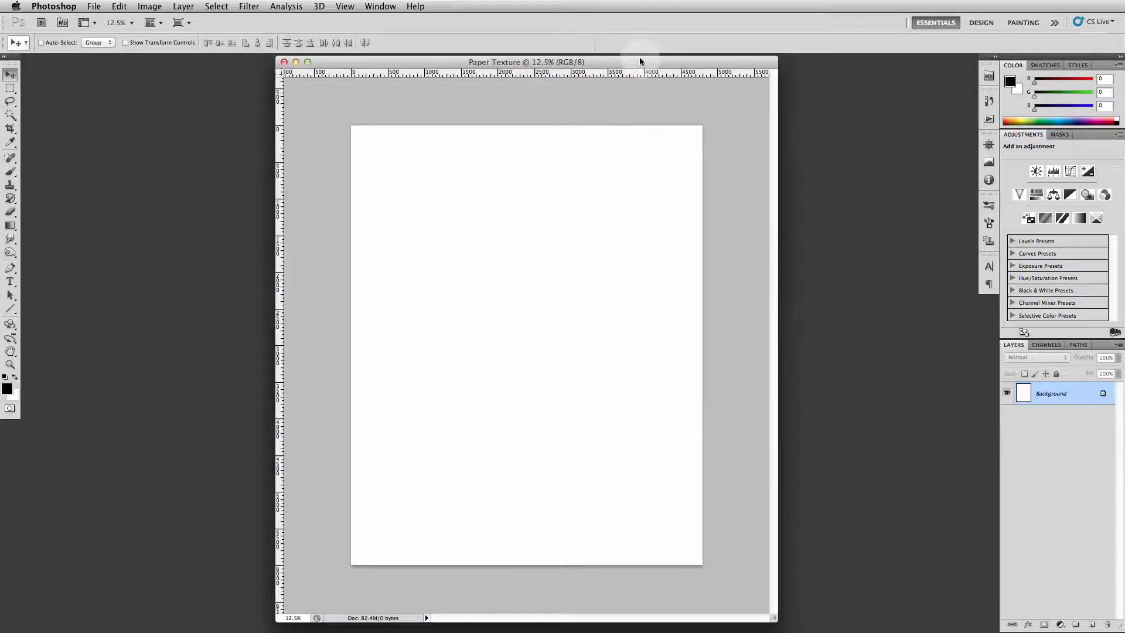
Step: Apply Add Noise at 50%, Uniform, Monochromatic to the blank canvas
click(248, 6)
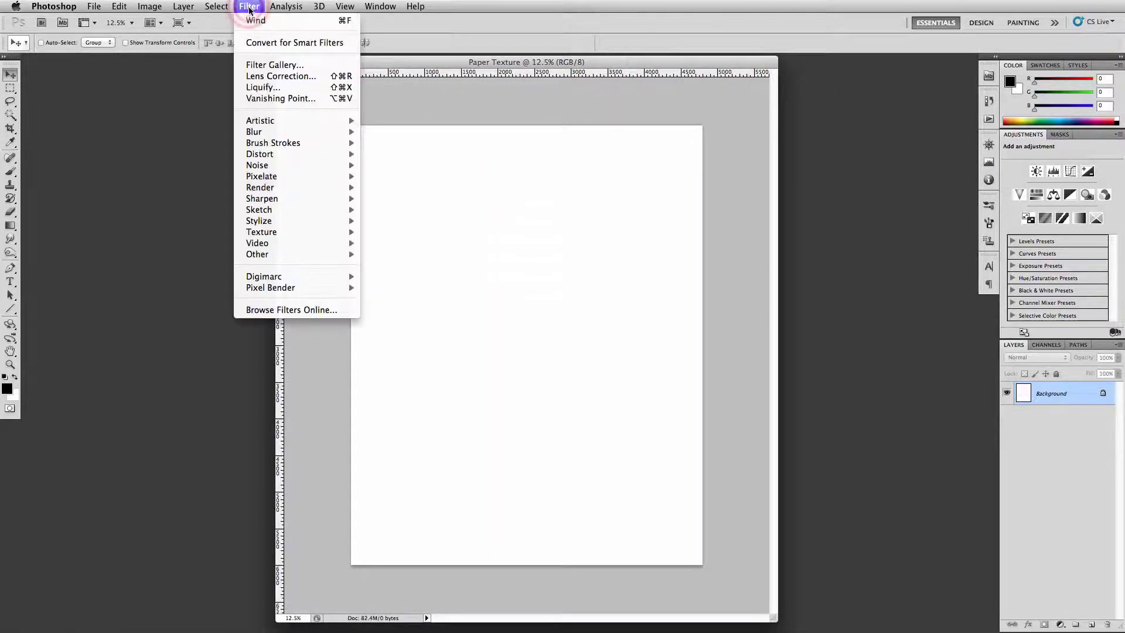
mouse_move(340, 166)
click(375, 168)
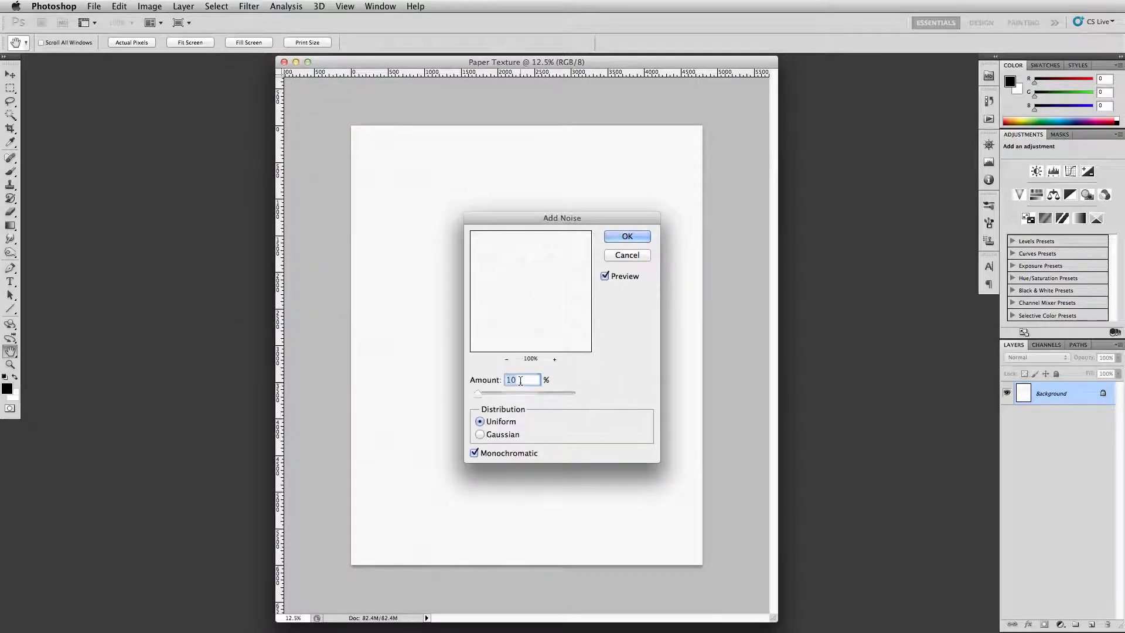
text(50)
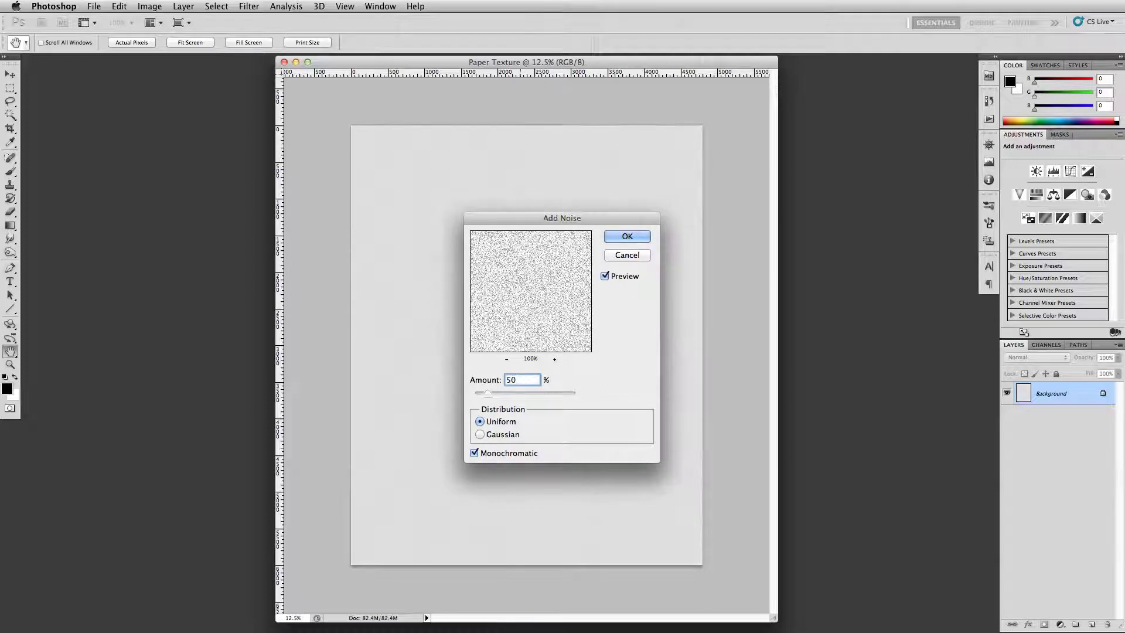
key(Return)
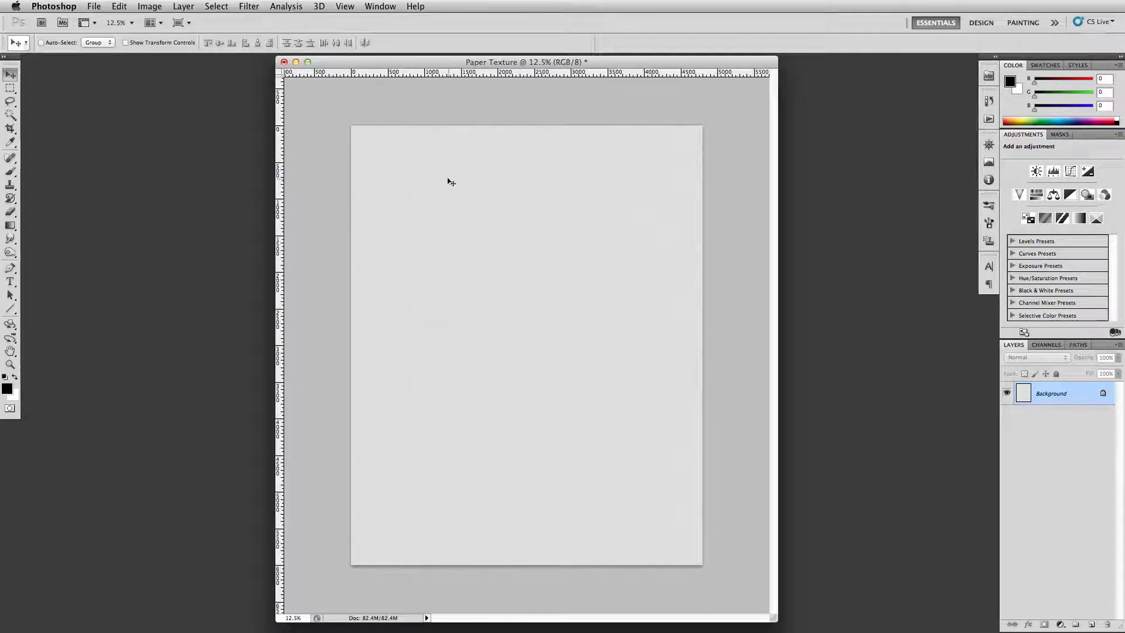
Step: Render clouds over the noise and fade them to 5% opacity
click(249, 7)
mouse_move(268, 187)
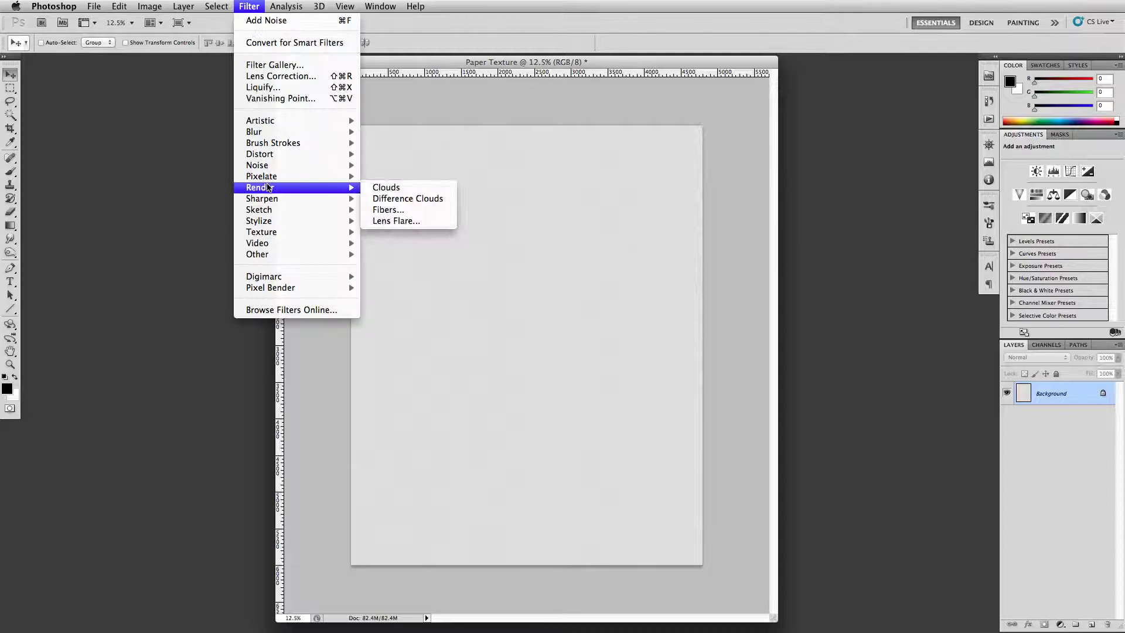
click(396, 192)
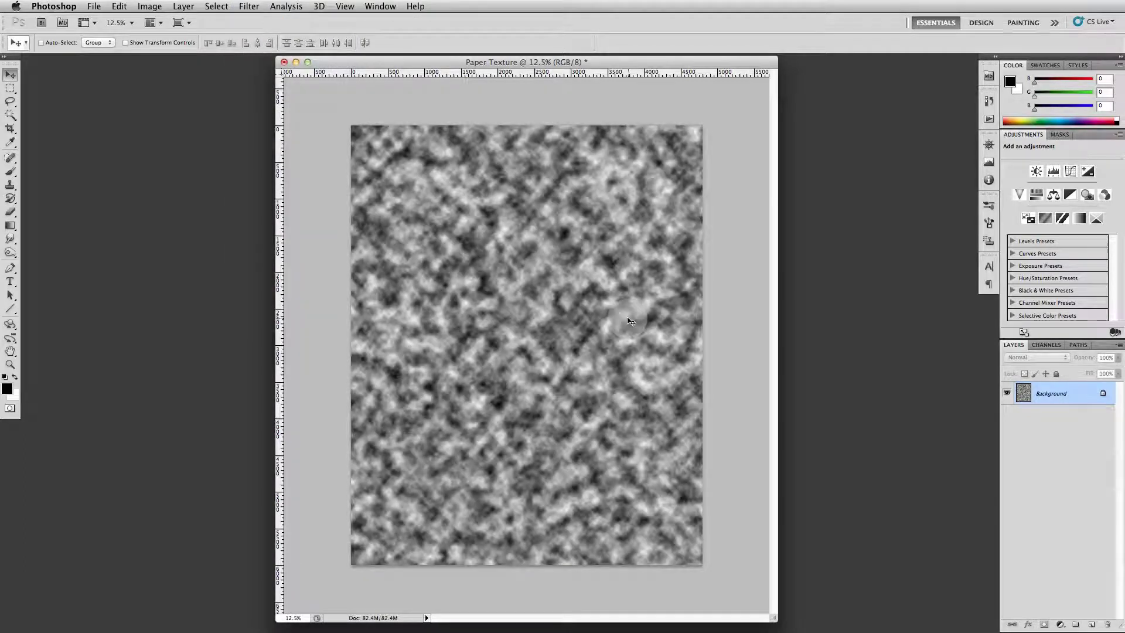
key(super+shift+f)
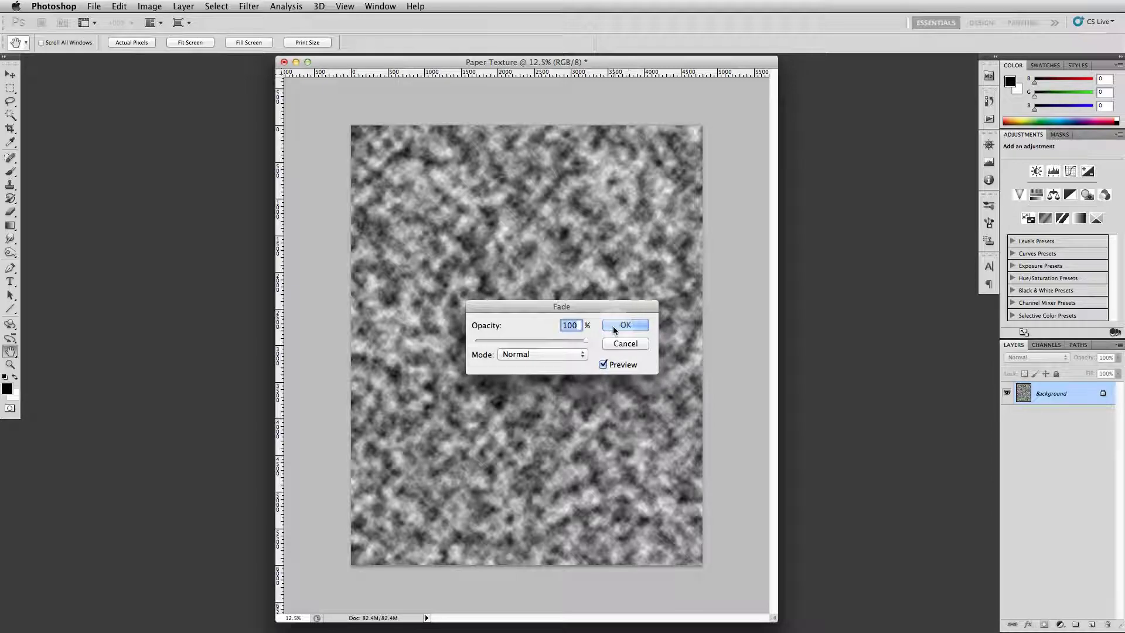
text(5)
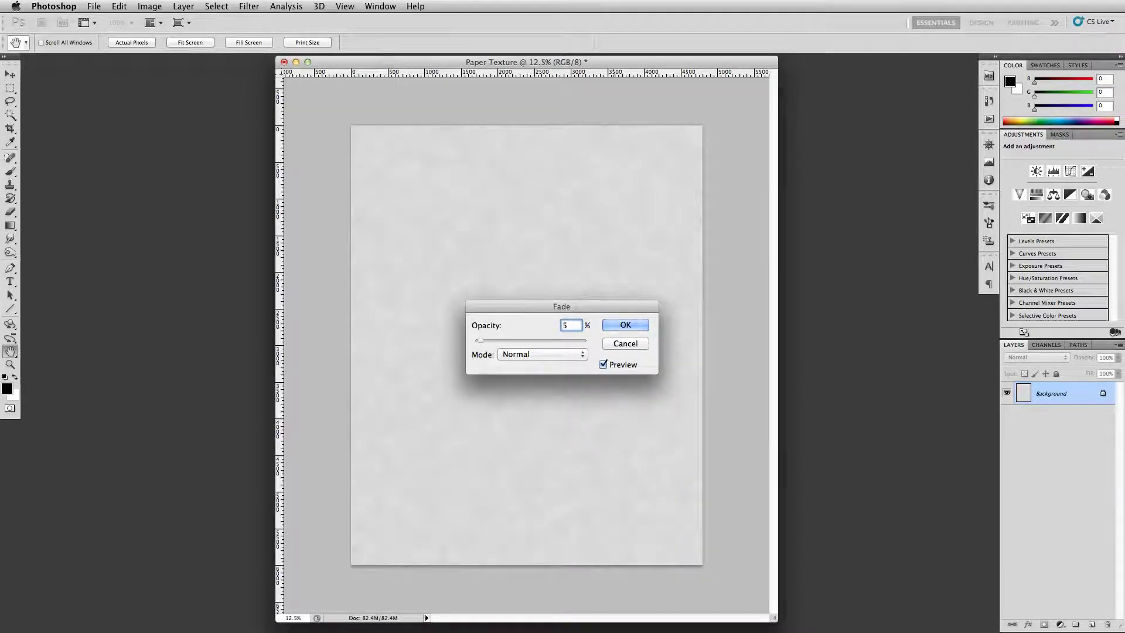
click(645, 328)
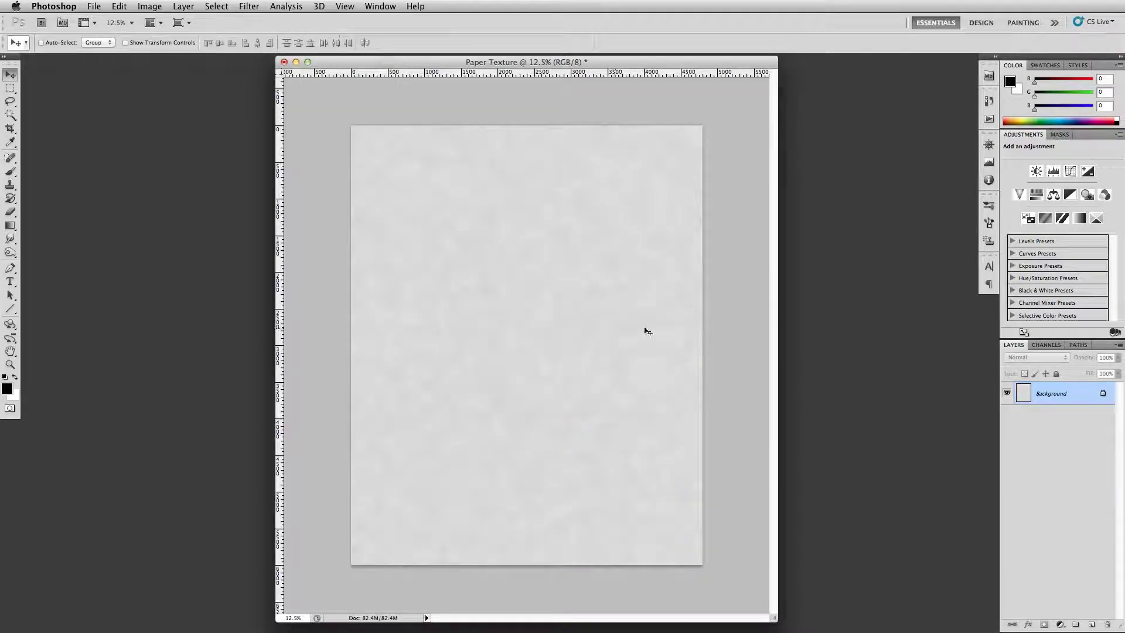
Step: Soften the paper with a Gaussian Blur of radius 4 pixels
click(261, 8)
mouse_move(275, 132)
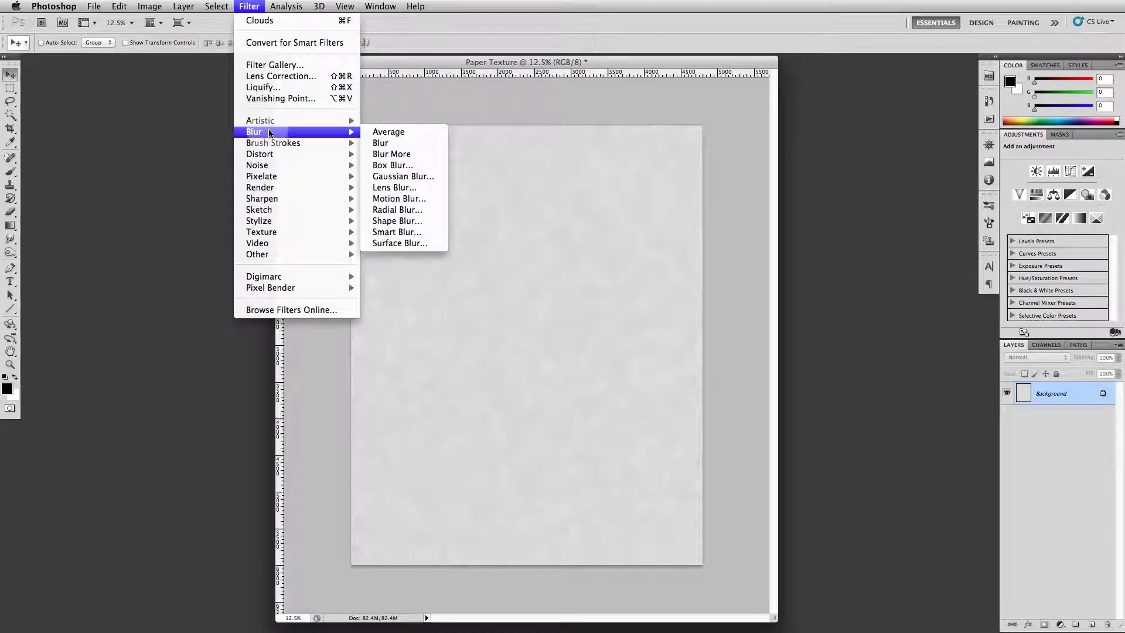
click(400, 177)
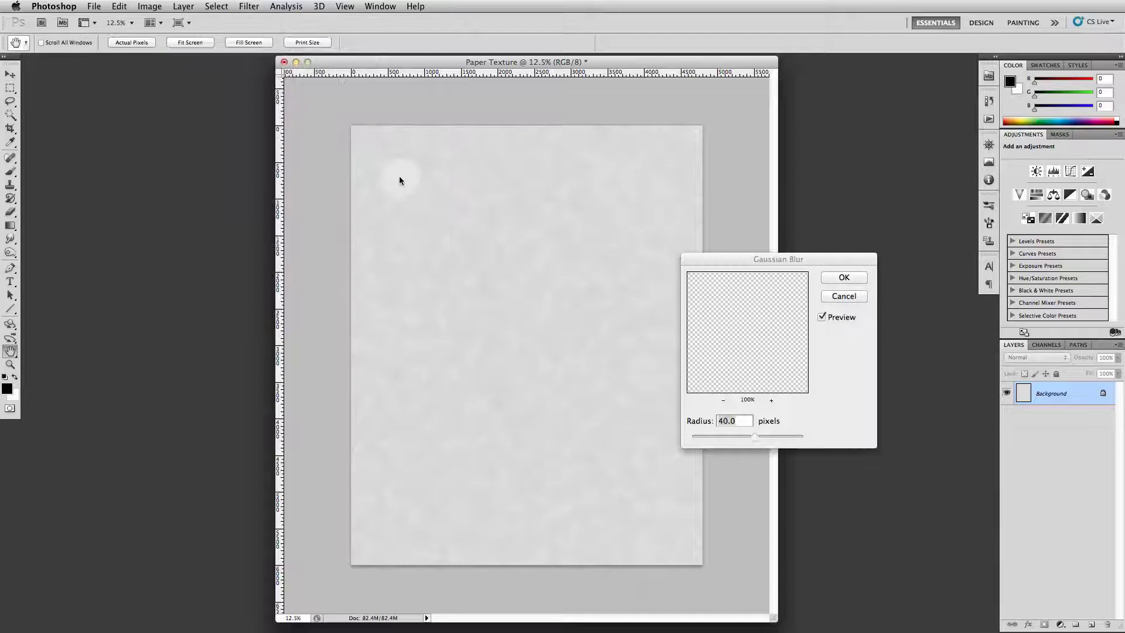
text(4)
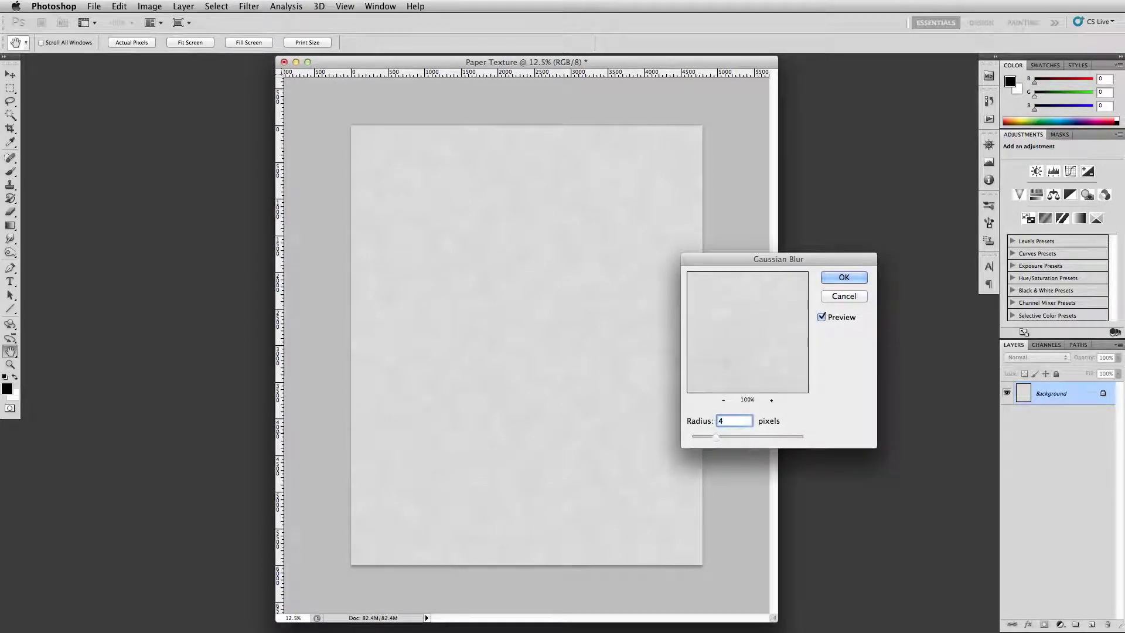
click(843, 277)
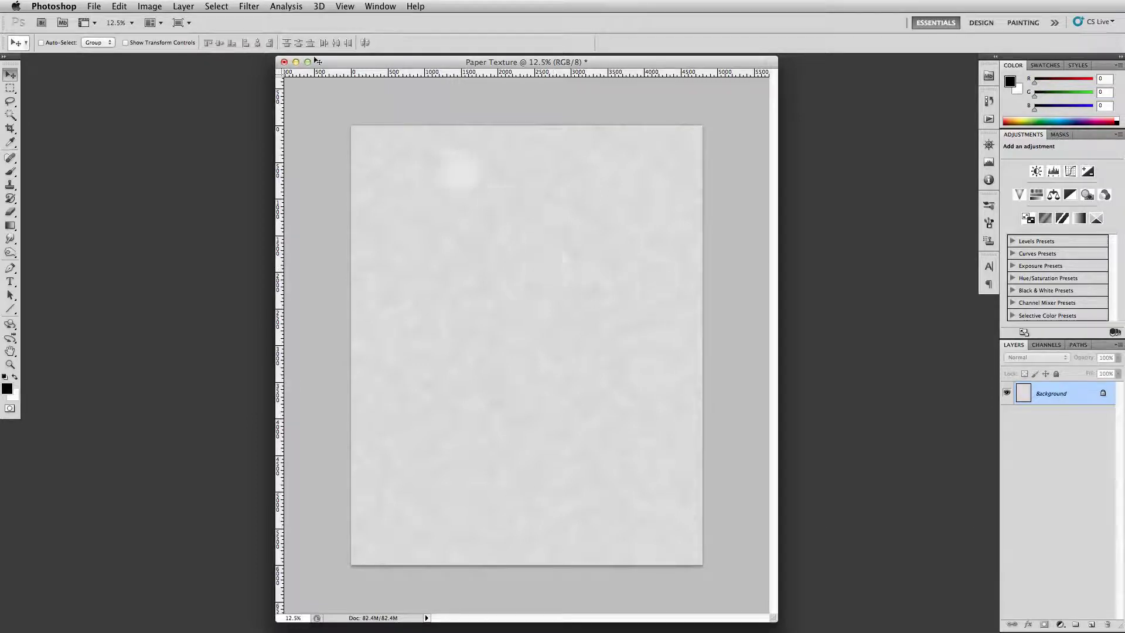
Step: Render new clouds on the Background and lighten them to faint, pale-grey mottling
click(246, 6)
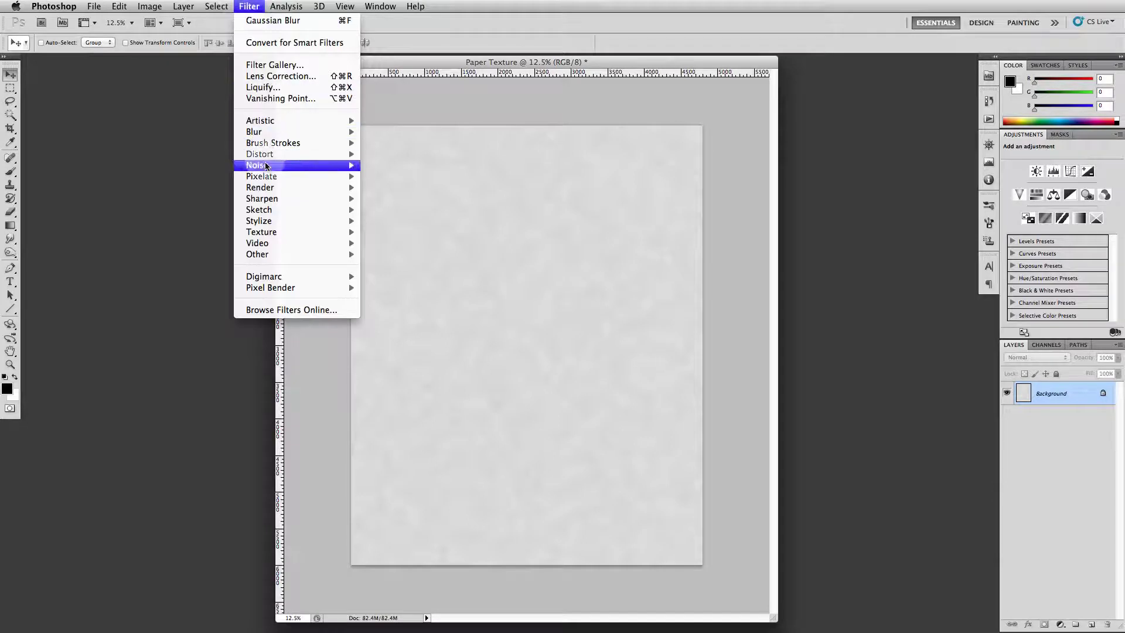
mouse_move(305, 188)
click(396, 190)
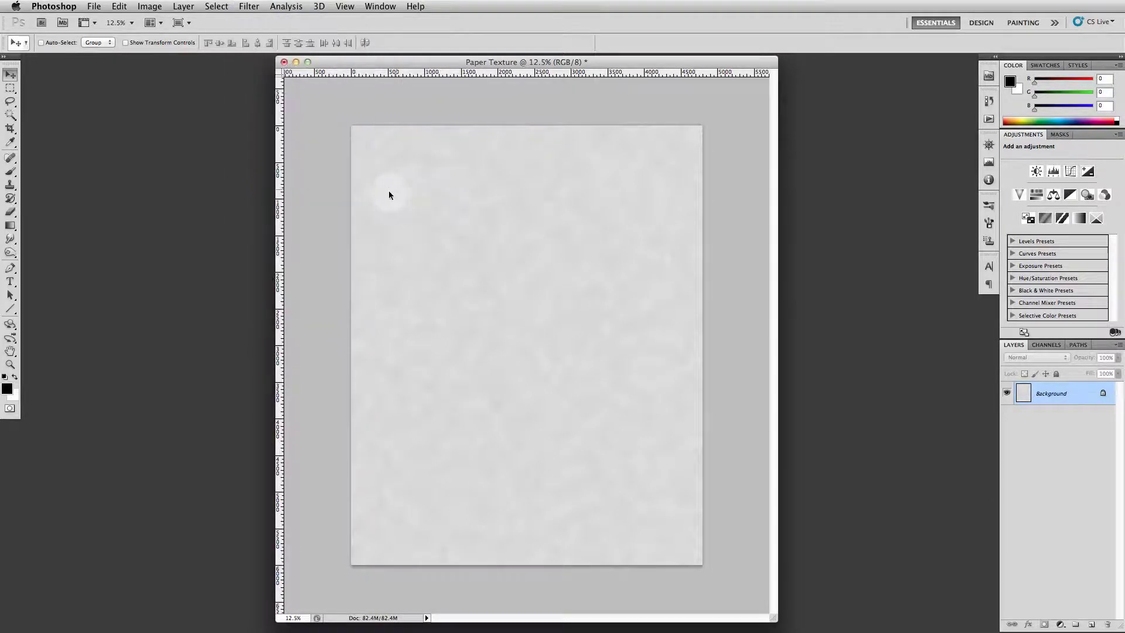
click(455, 296)
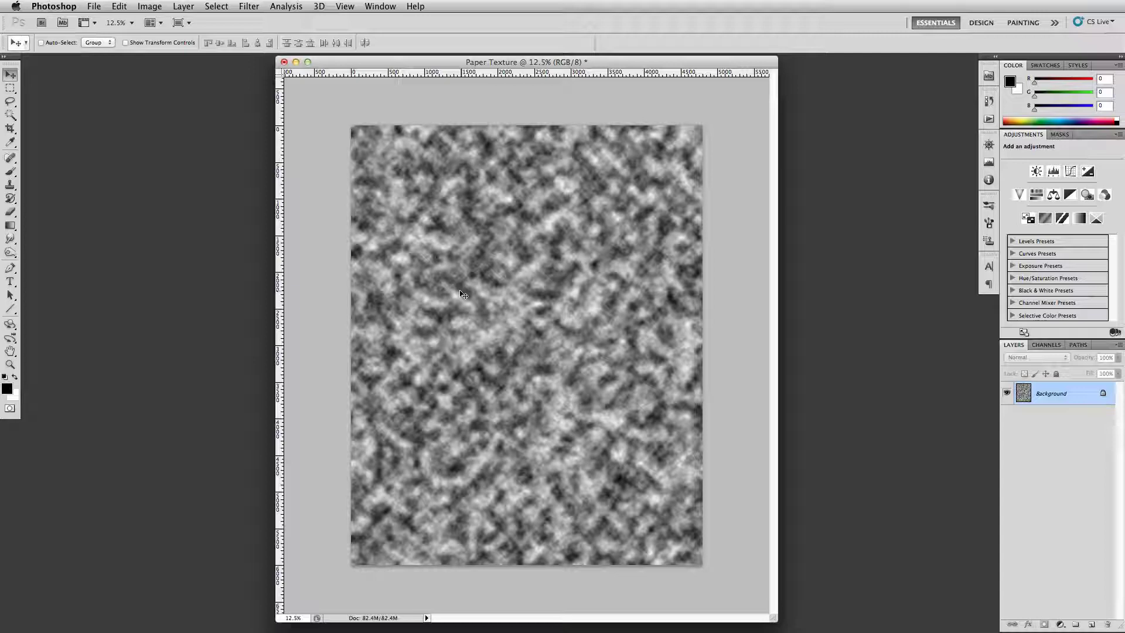
drag(633, 284, 641, 270)
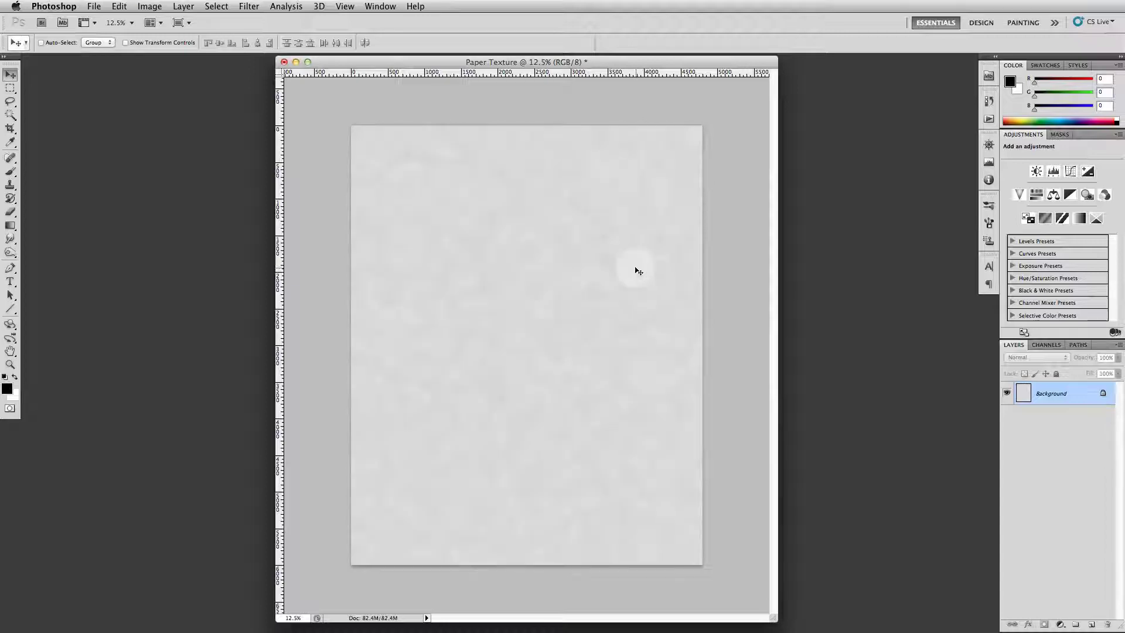
click(627, 291)
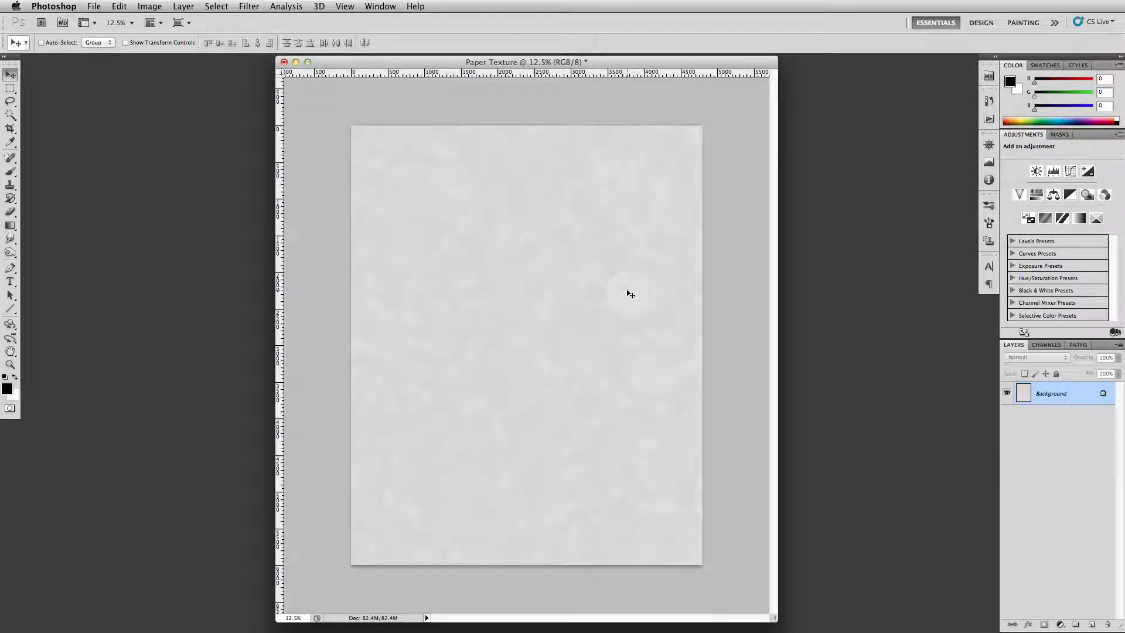
Step: Add Layer 1 above the Background and fill it with rendered clouds
click(1092, 625)
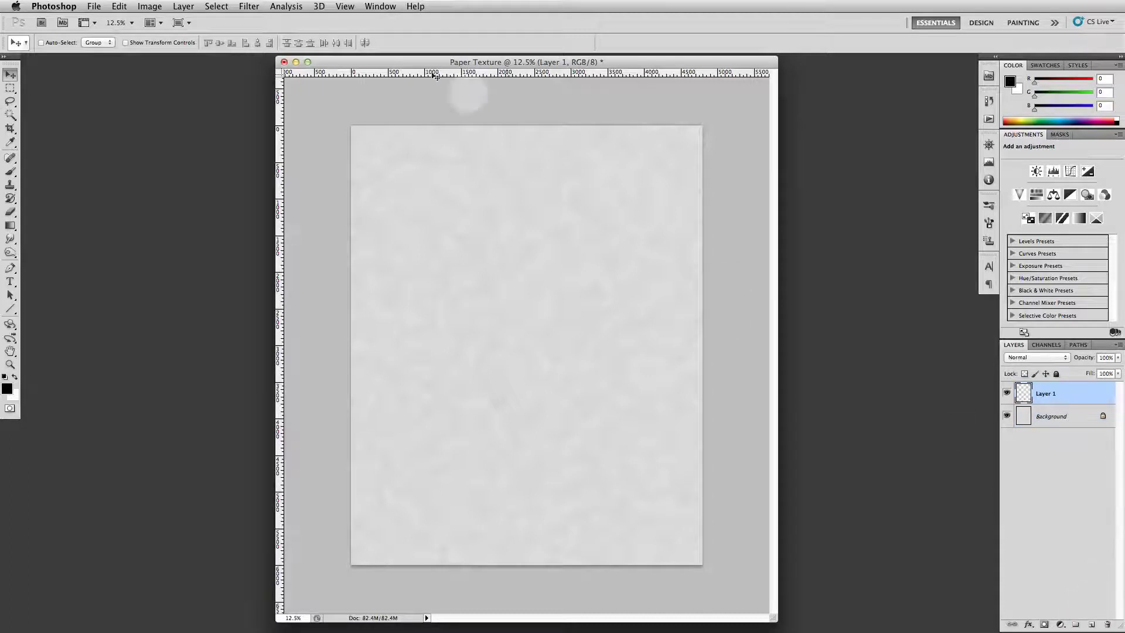
click(249, 7)
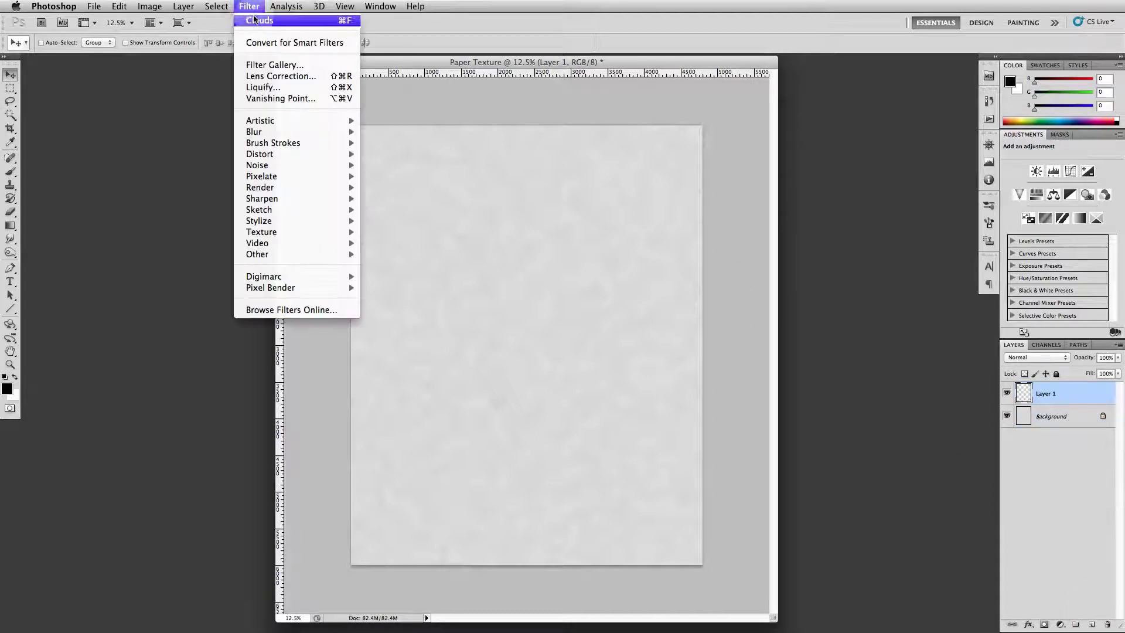
mouse_move(305, 188)
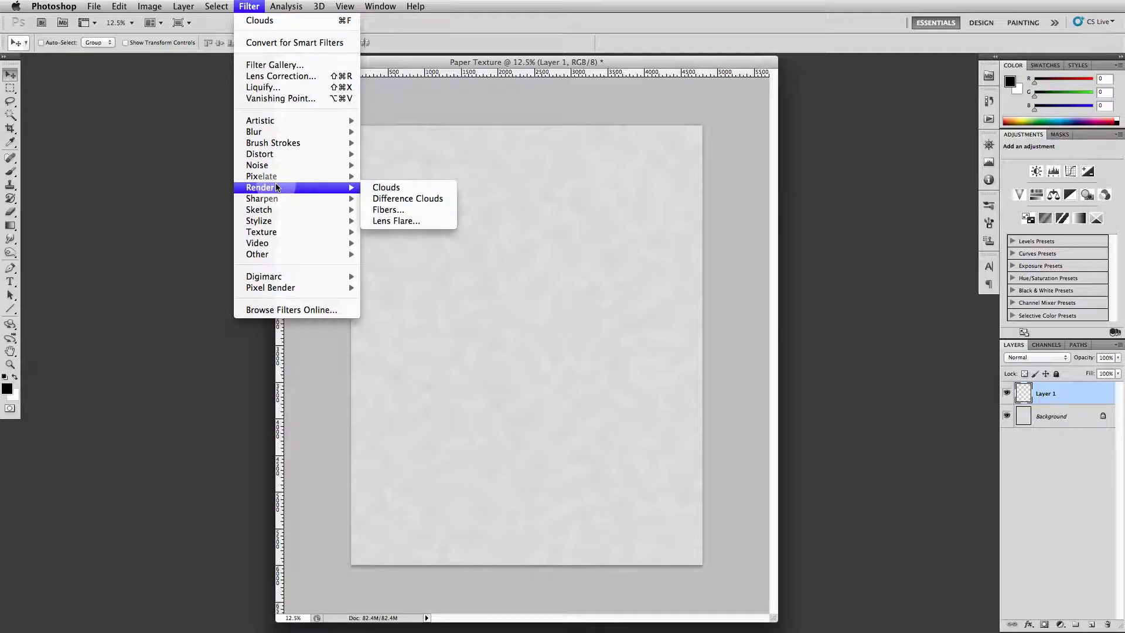
click(387, 187)
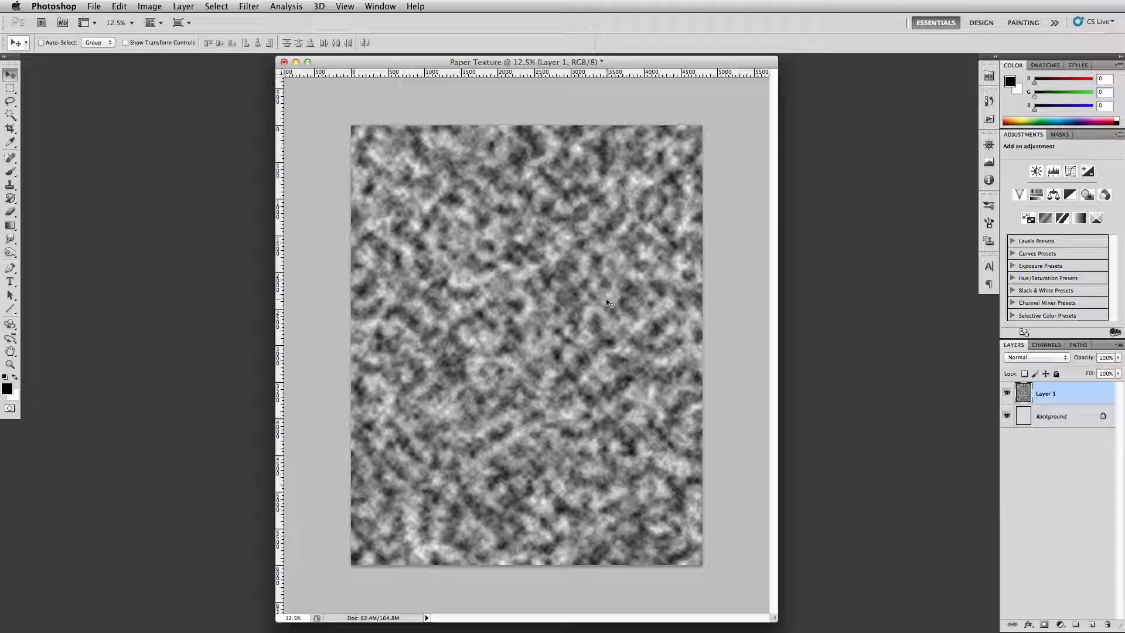
Step: Scale the whole cloud layer proportionally to 500% with Free Transform
key(super+a)
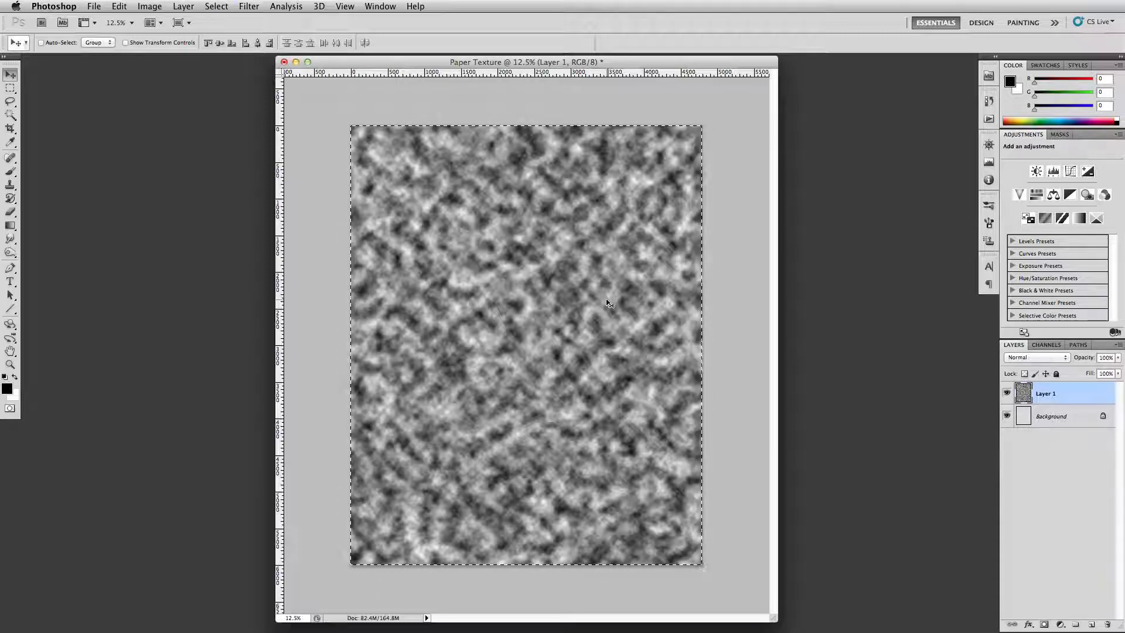
key(super+t)
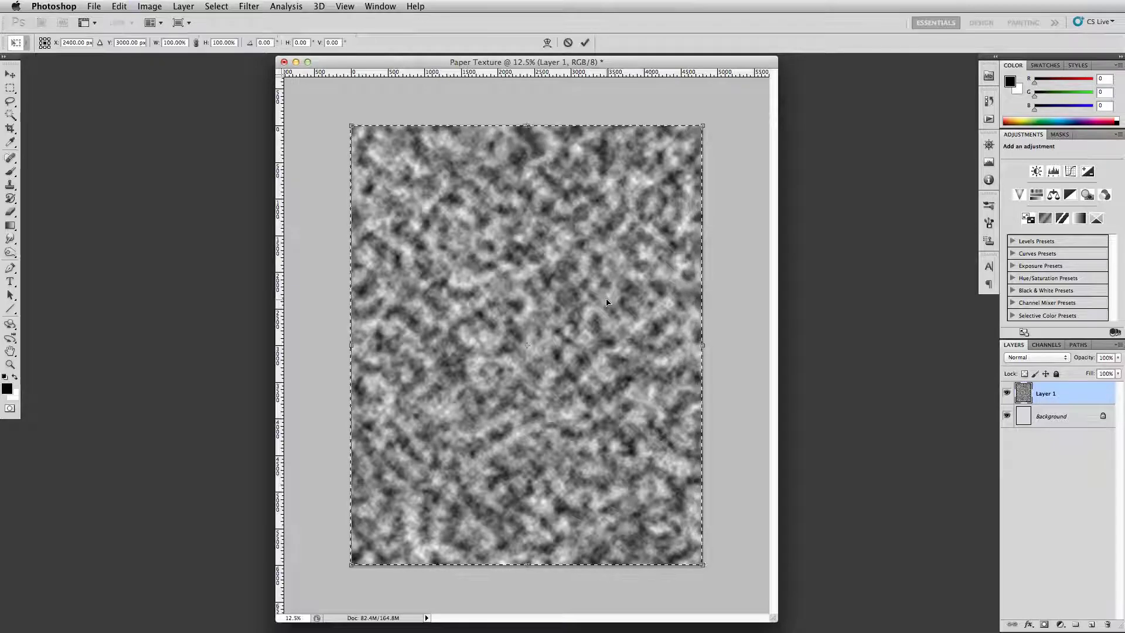
click(186, 42)
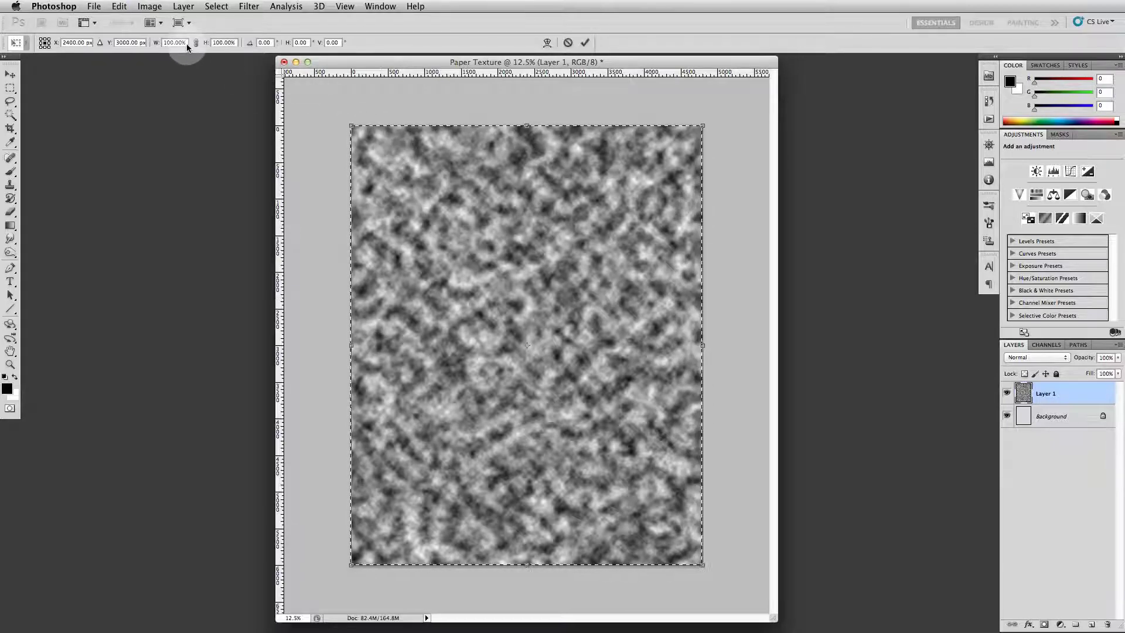
click(197, 43)
click(186, 42)
click(235, 71)
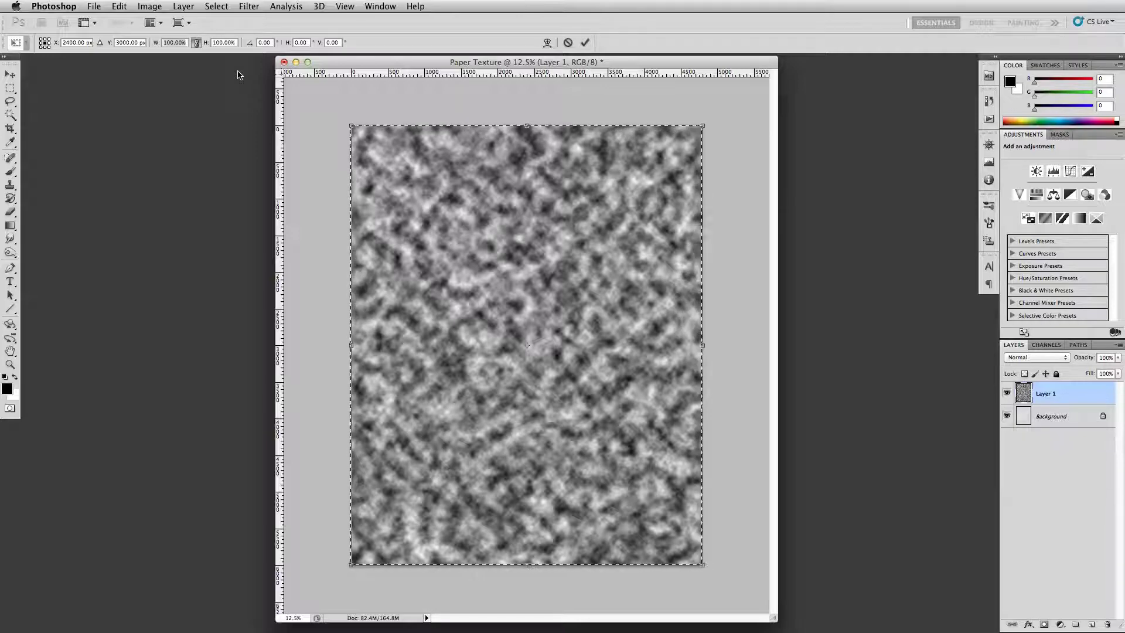
click(173, 42)
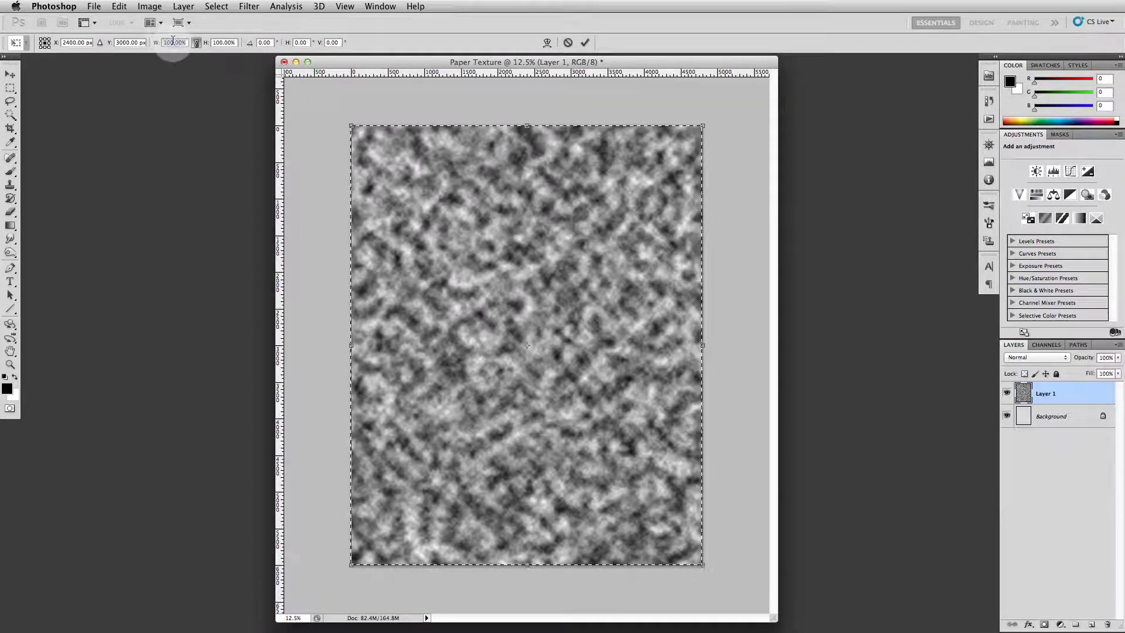
click(158, 43)
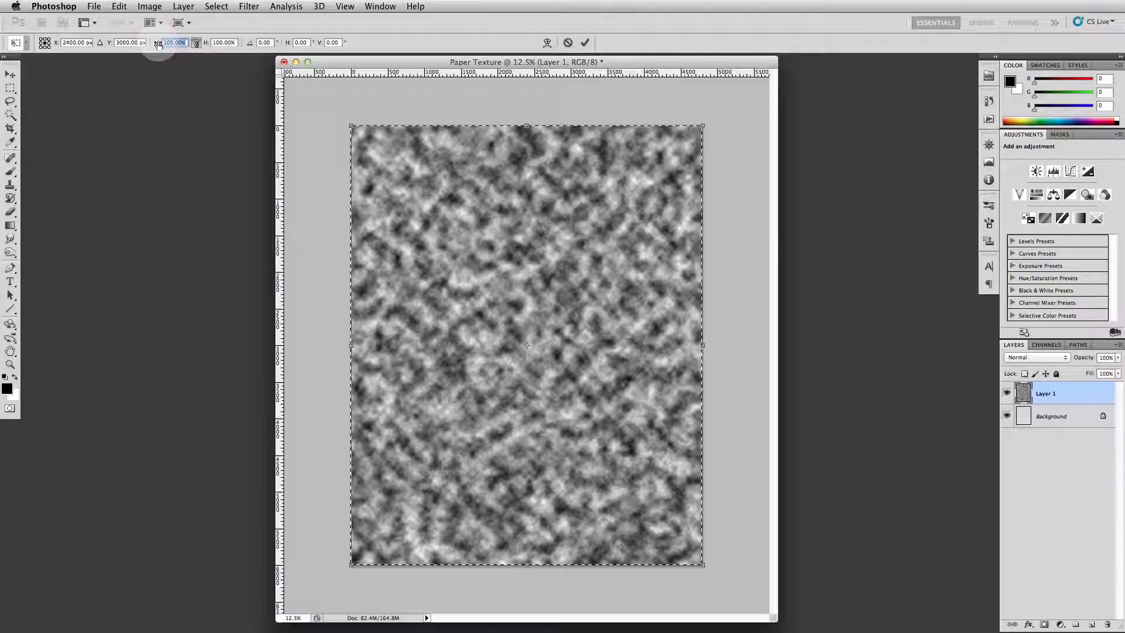
text(500)
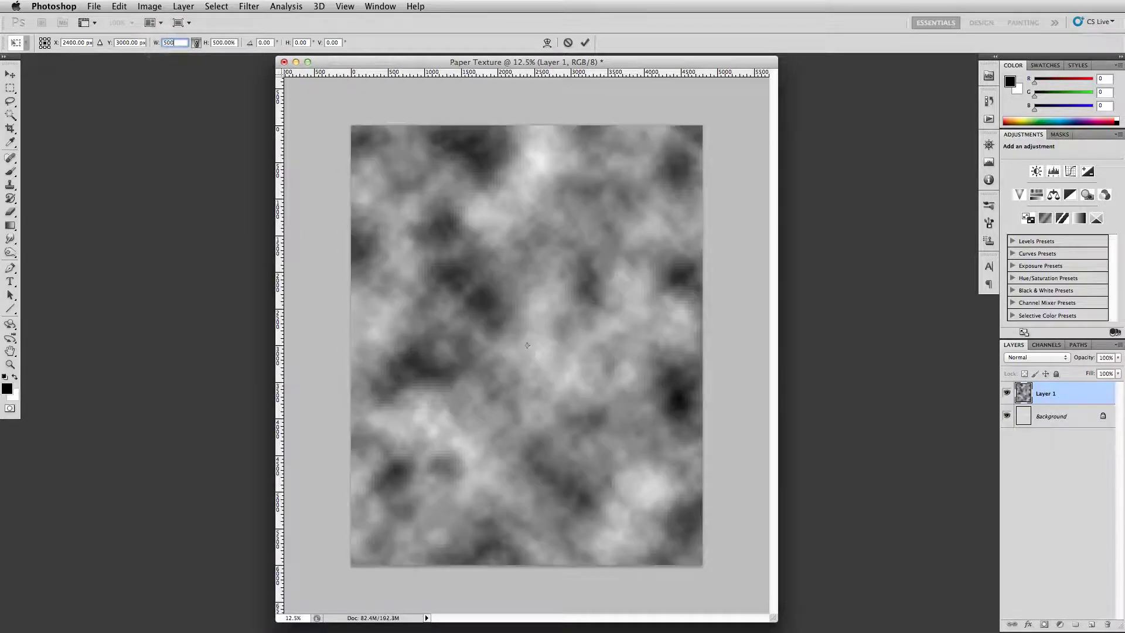
key(Return)
key(Return)
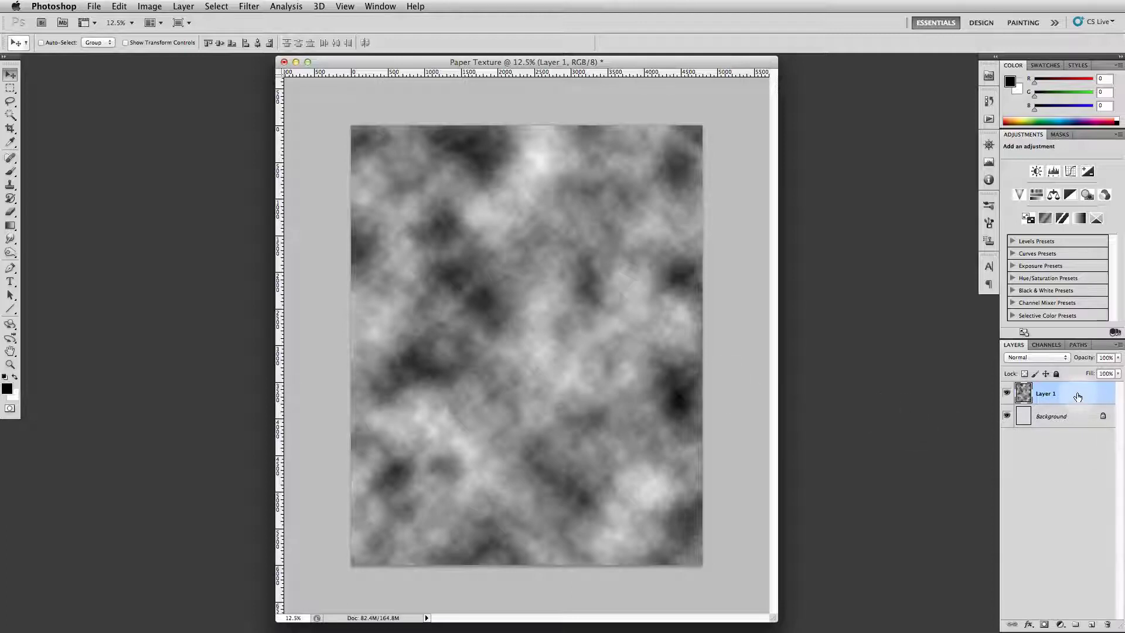
Step: Duplicate Layer 1 and hide the Layer 1 copy
drag(1074, 394, 1094, 623)
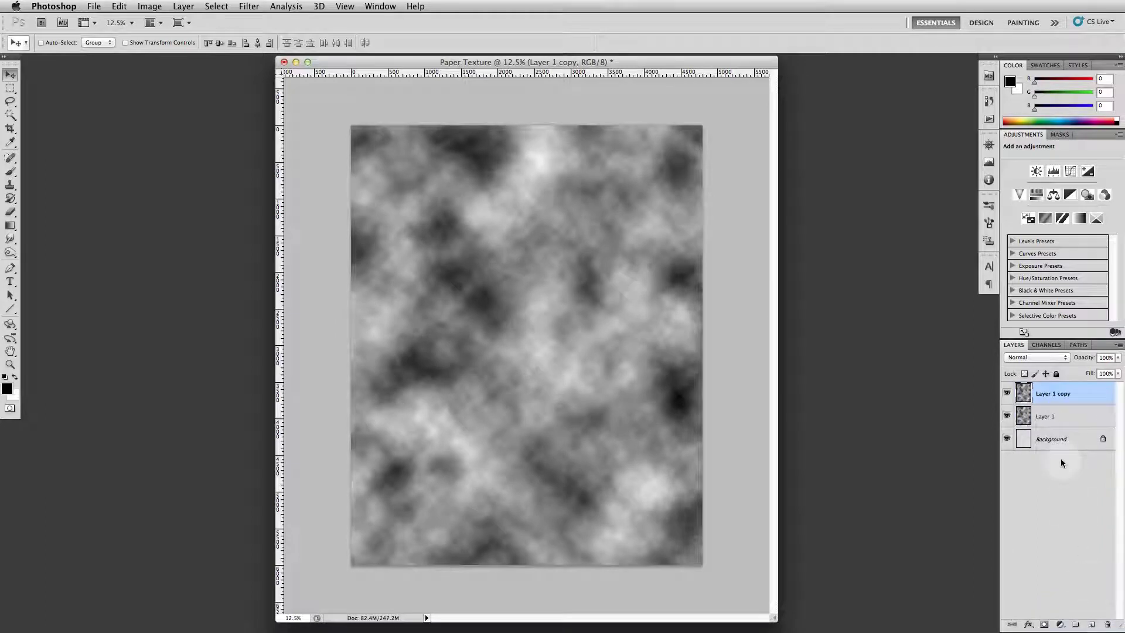
click(1007, 393)
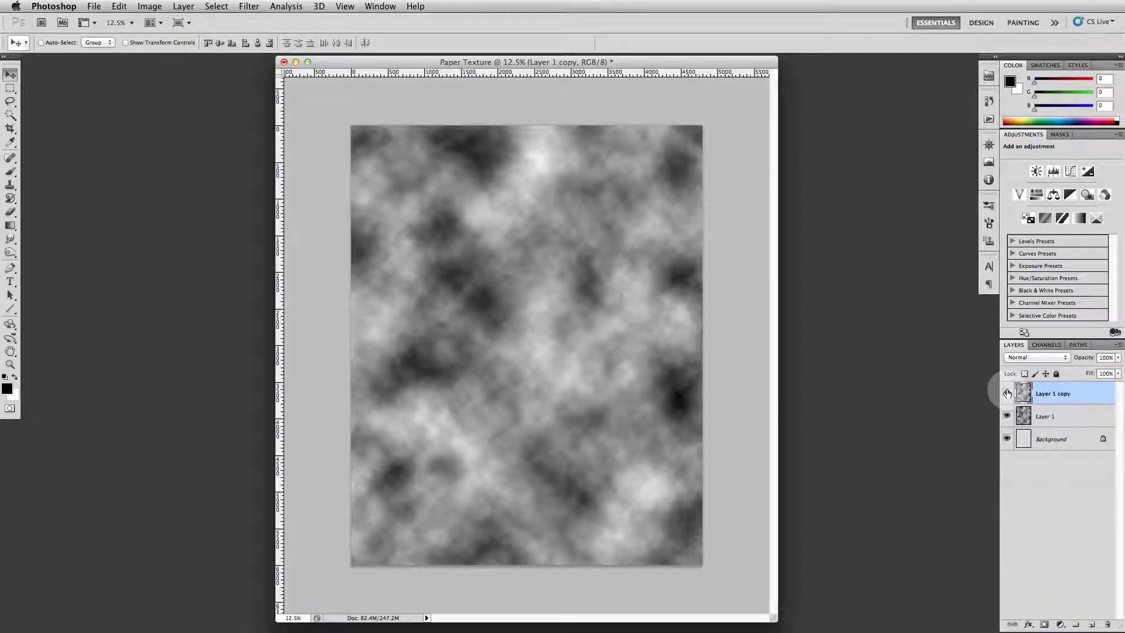
click(1007, 394)
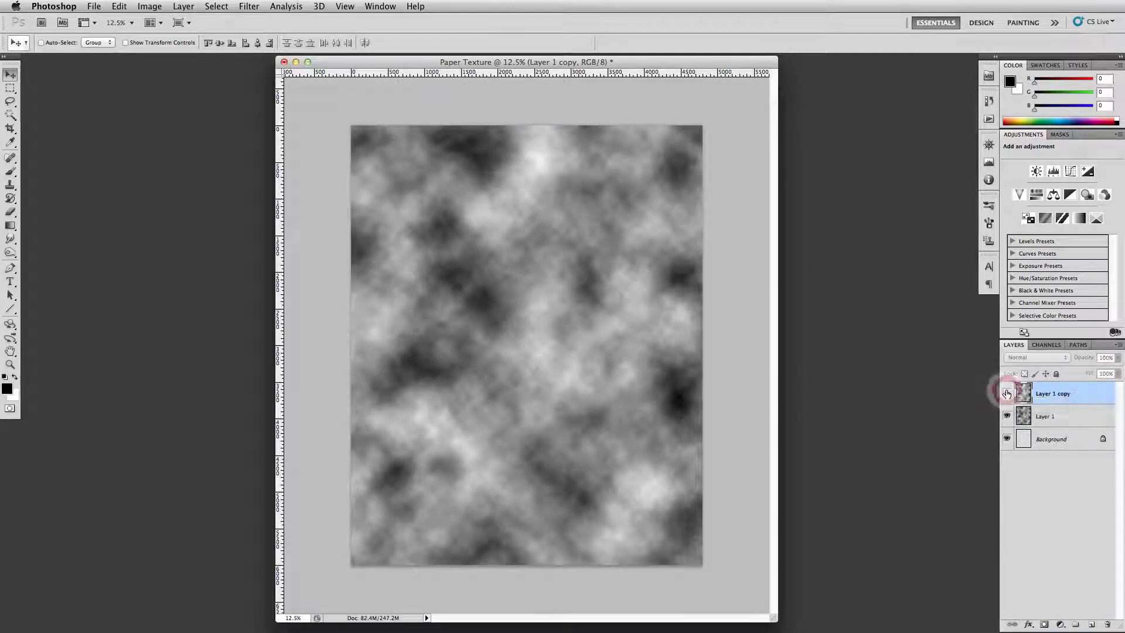
click(1074, 416)
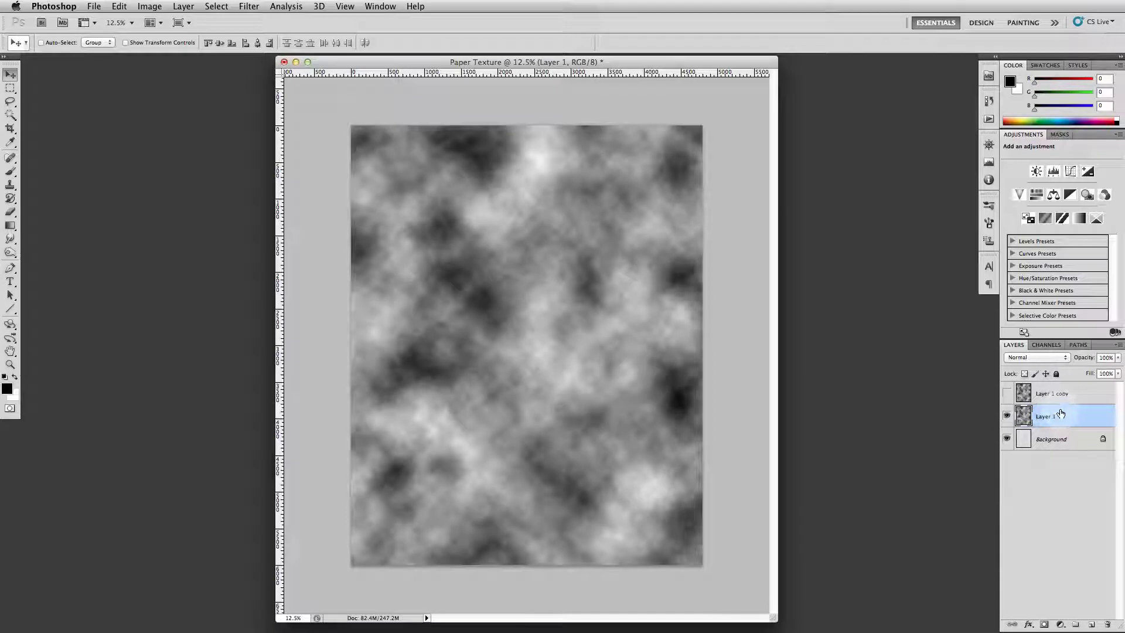
Step: Set Layer 1 to Overlay blend mode and make Layer 1 copy visible again
click(1053, 356)
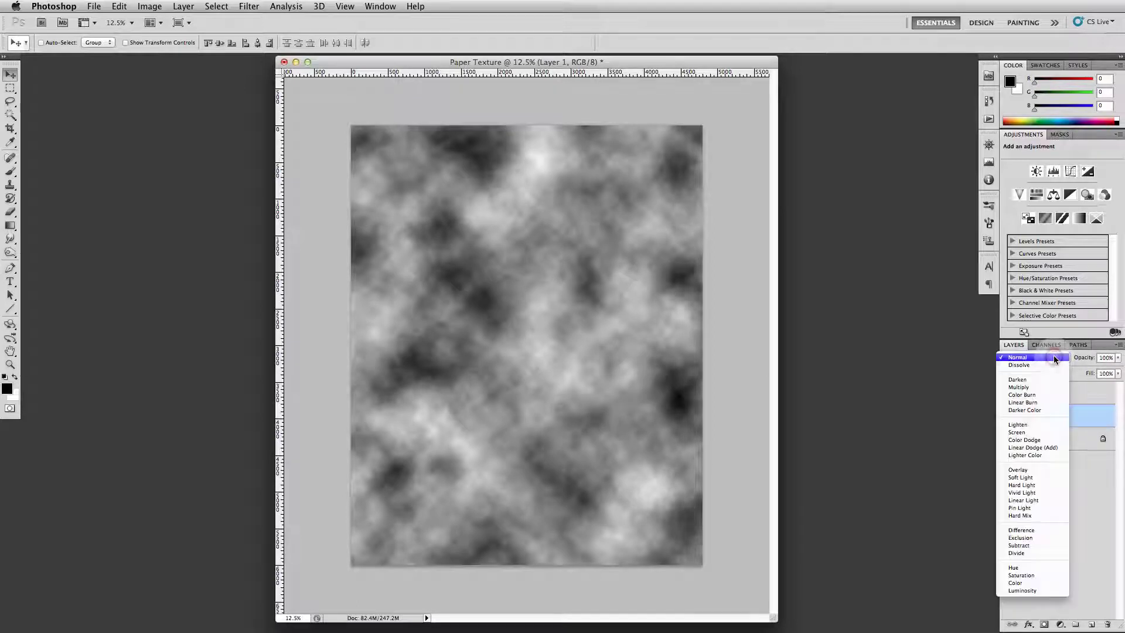
click(1028, 469)
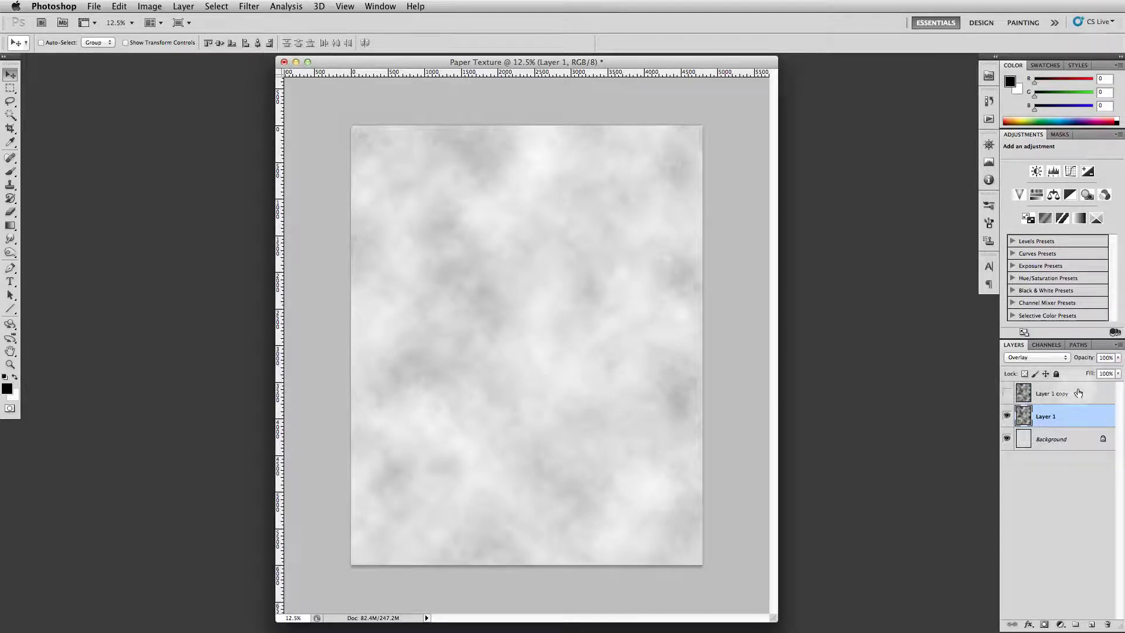
click(1082, 393)
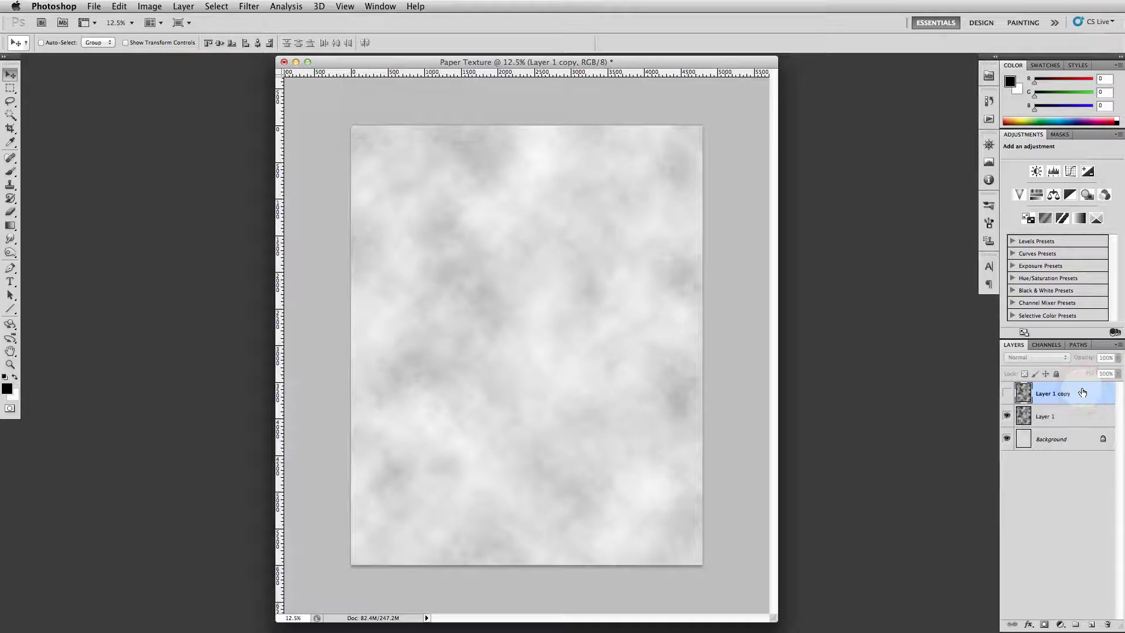
click(1008, 394)
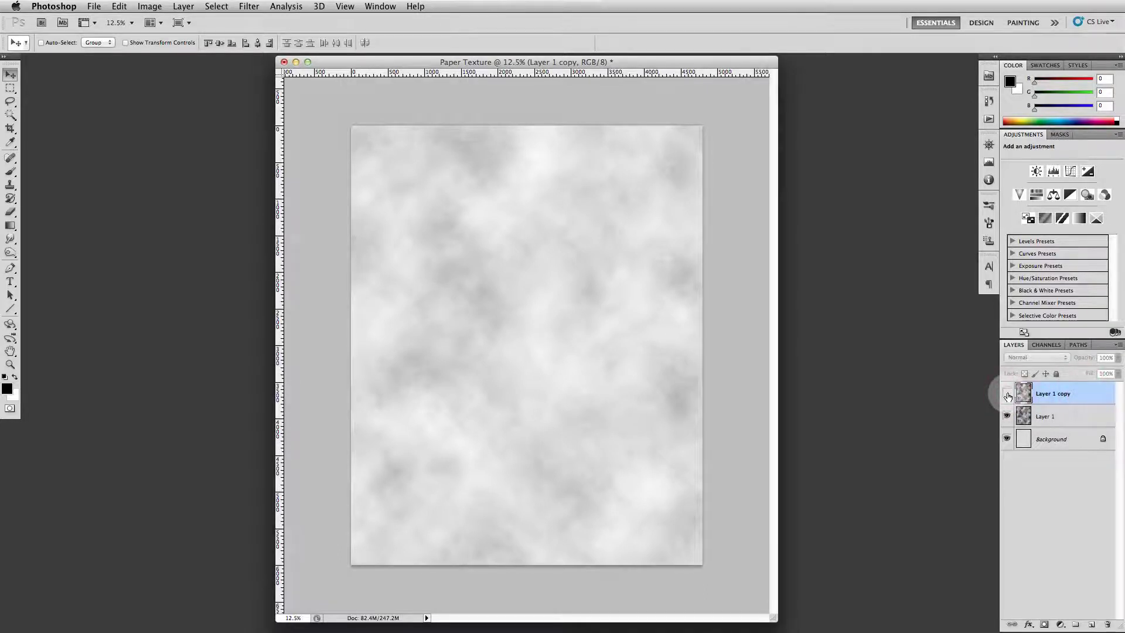
click(1007, 394)
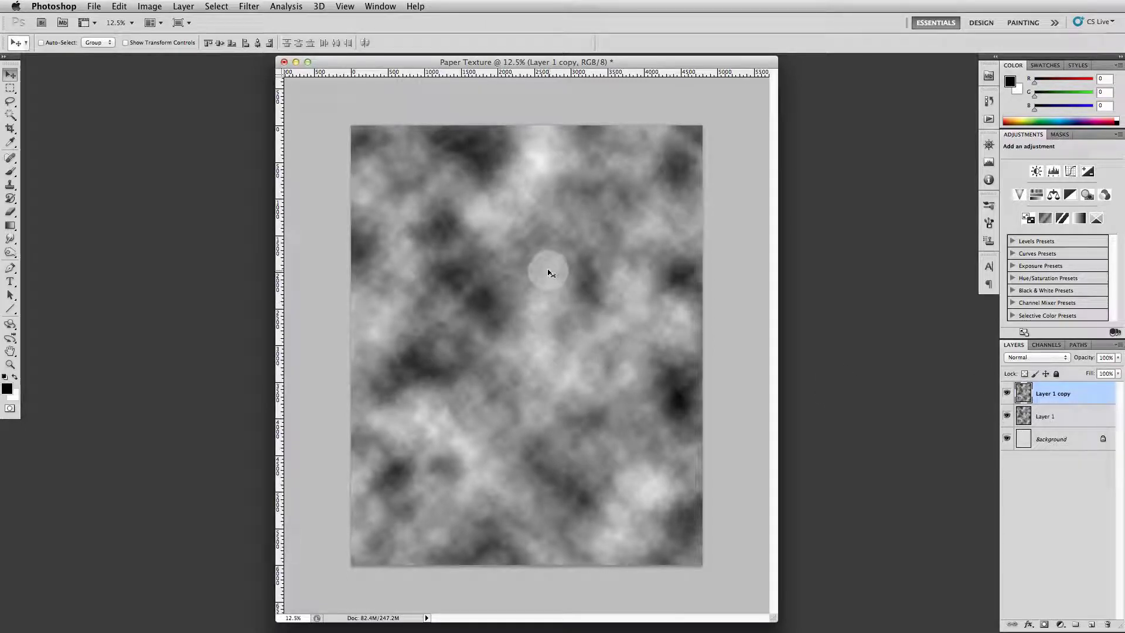
click(252, 8)
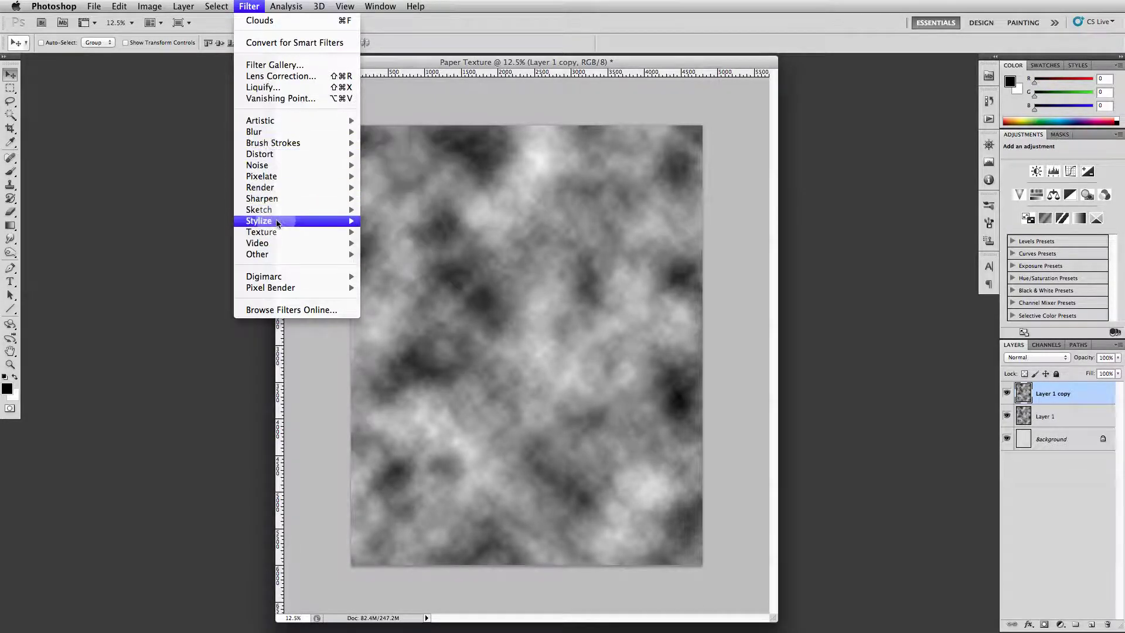
mouse_move(278, 223)
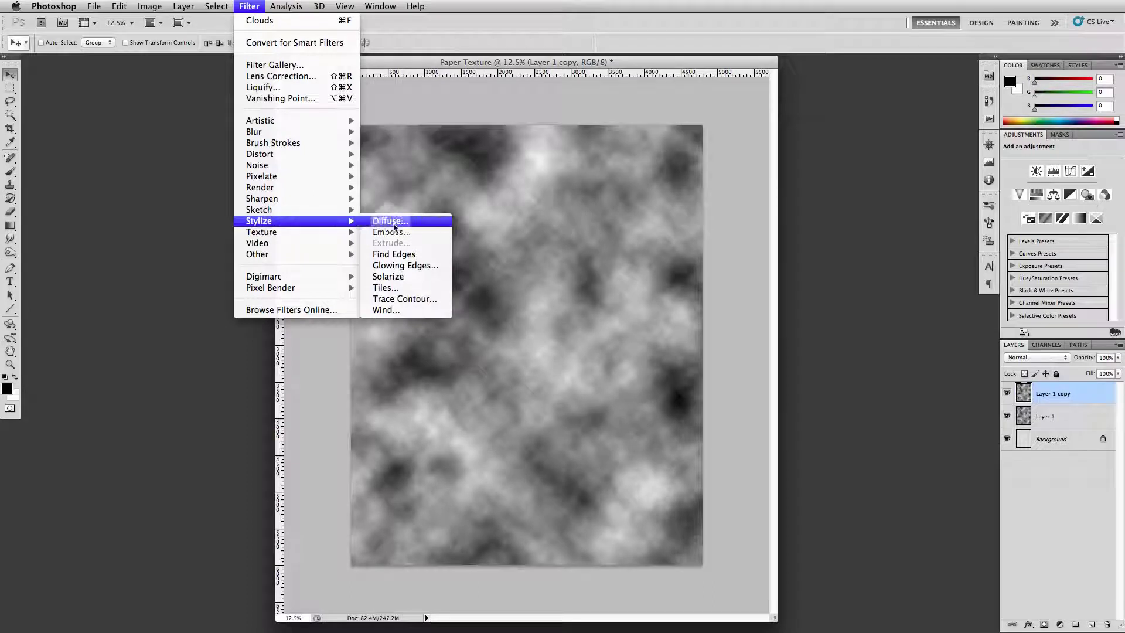
click(409, 266)
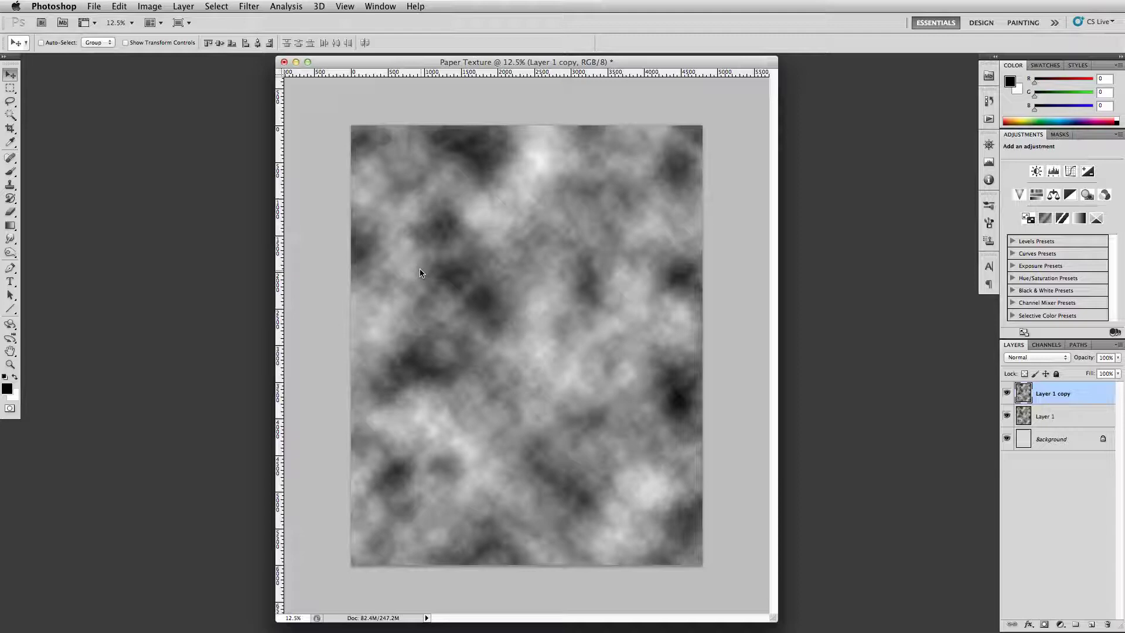
click(469, 209)
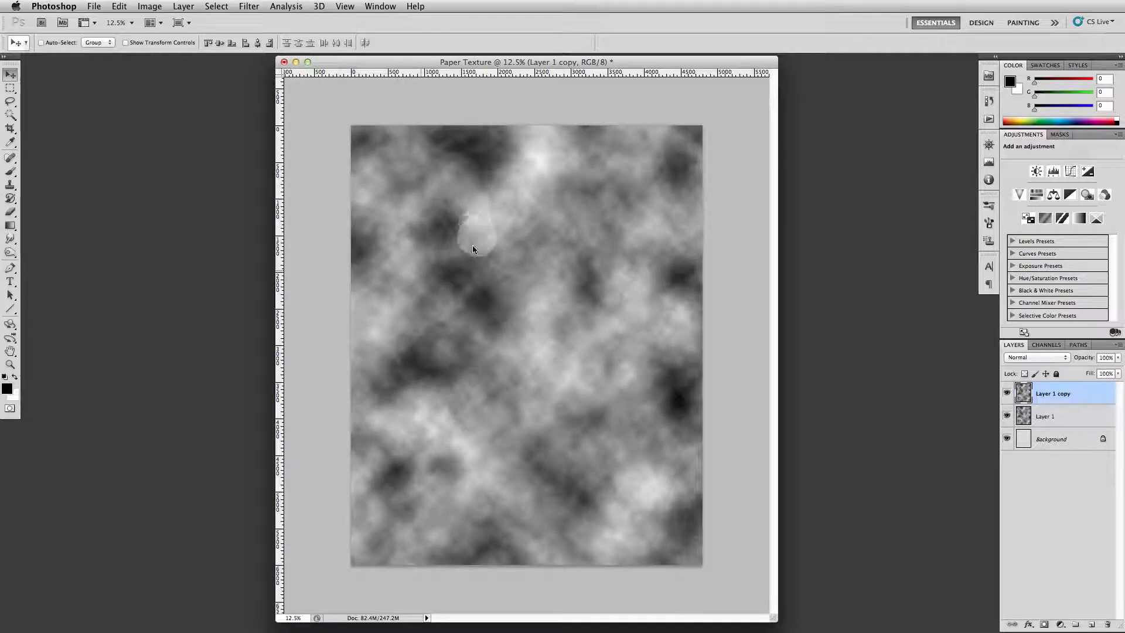
drag(404, 620, 591, 567)
Step: Apply Glowing Edges to Layer 1 copy with width 8, brightness 20, smoothness 1
key(super+alt+f)
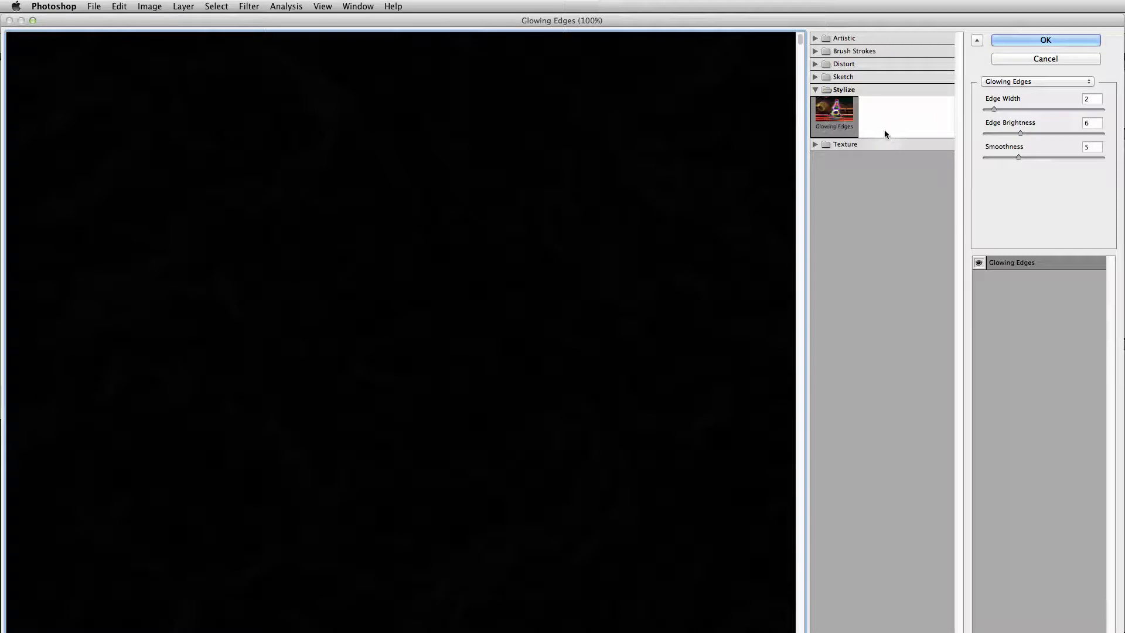
double_click(1093, 100)
text(8)
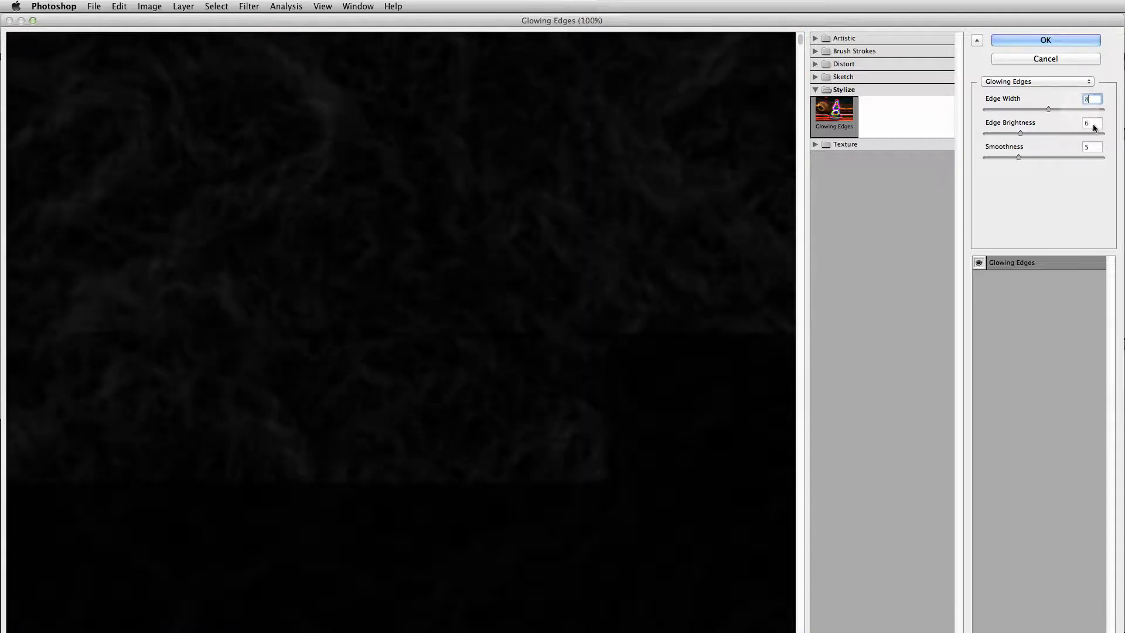
double_click(1085, 123)
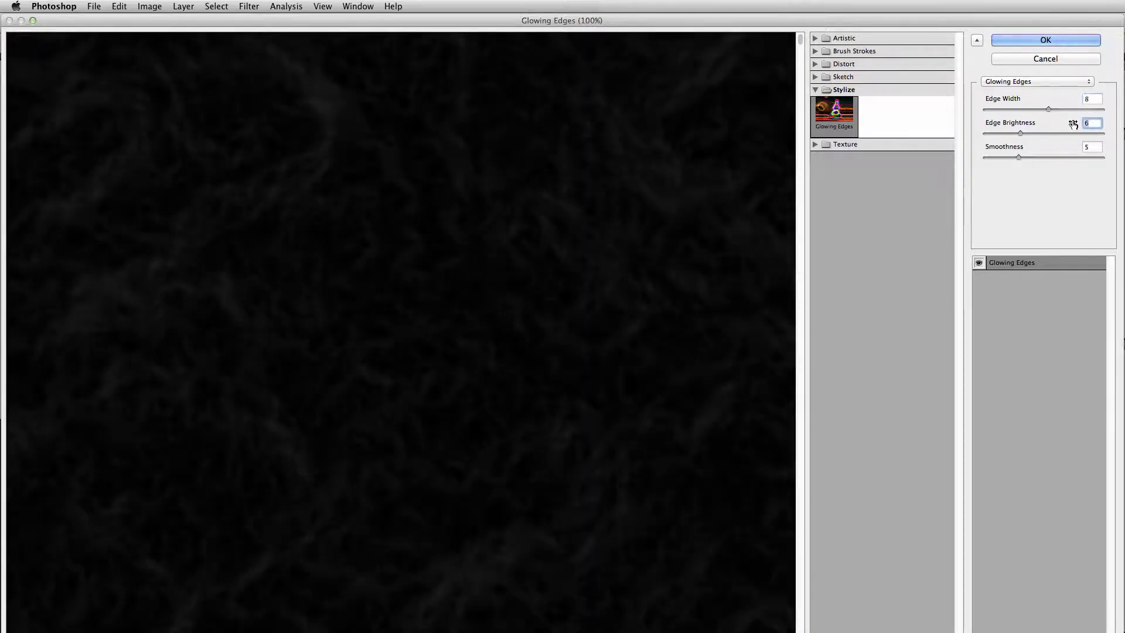
key(BackSpace)
text(20)
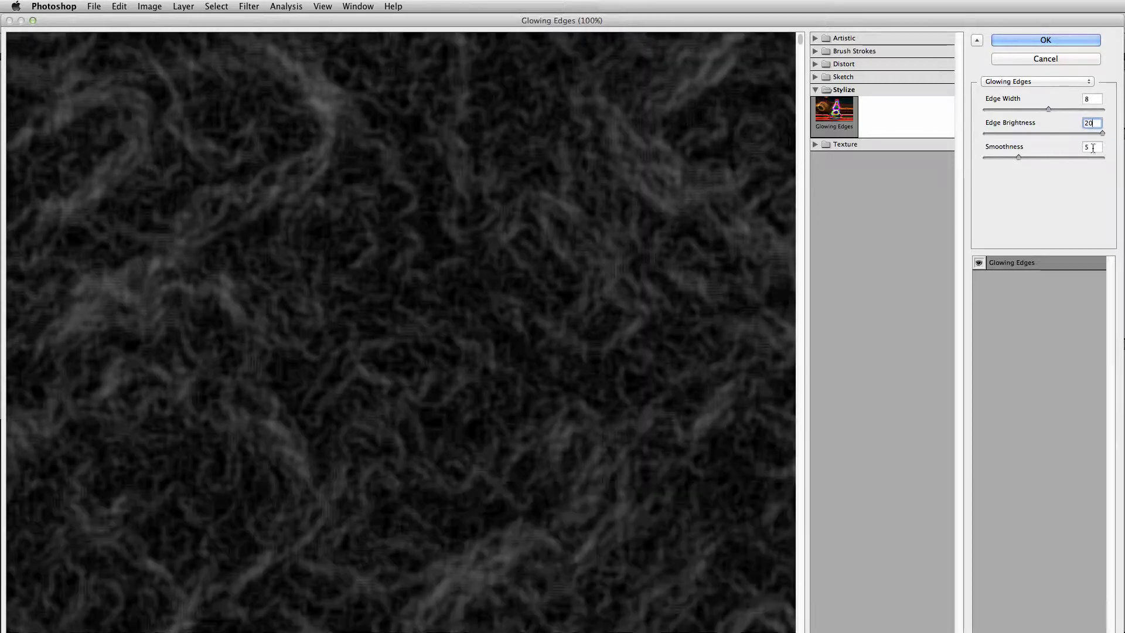
key(Tab)
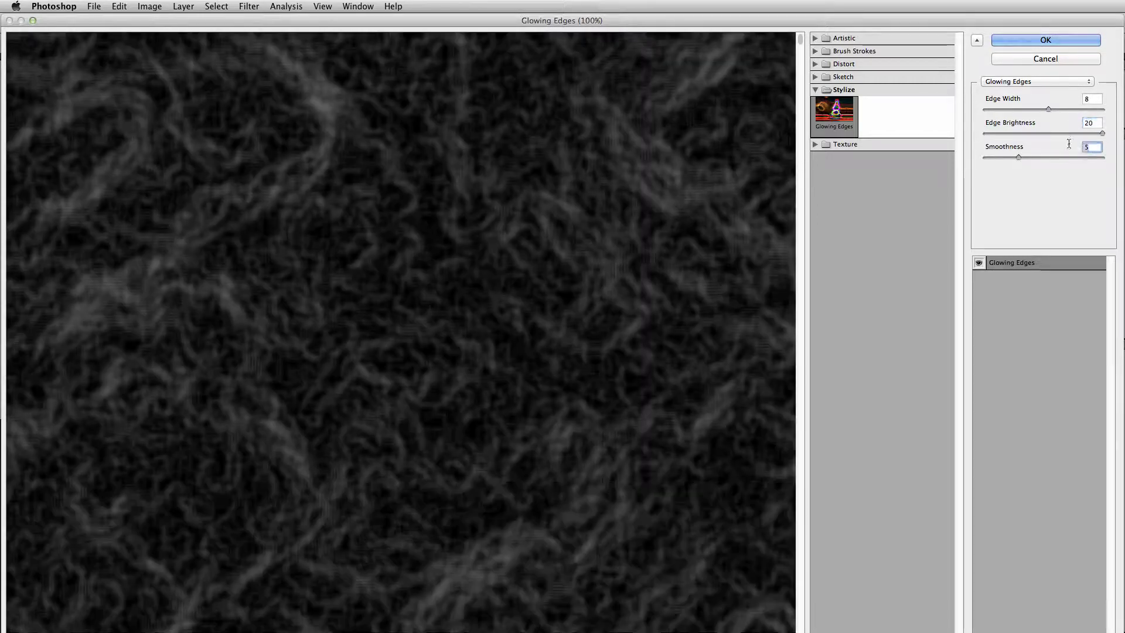
text(1)
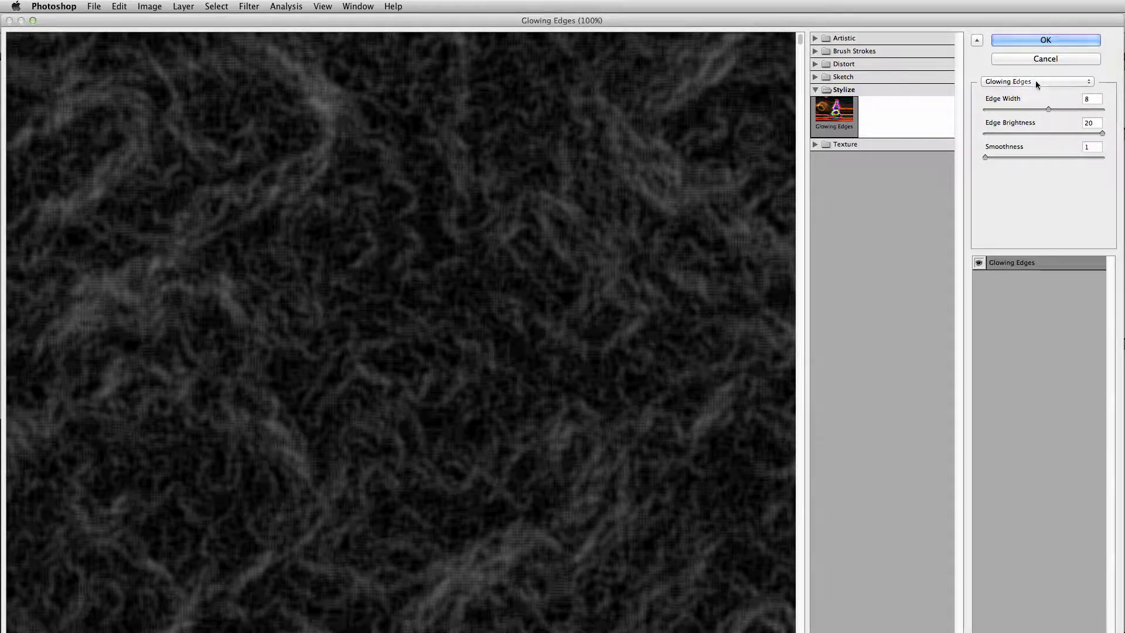
click(1030, 41)
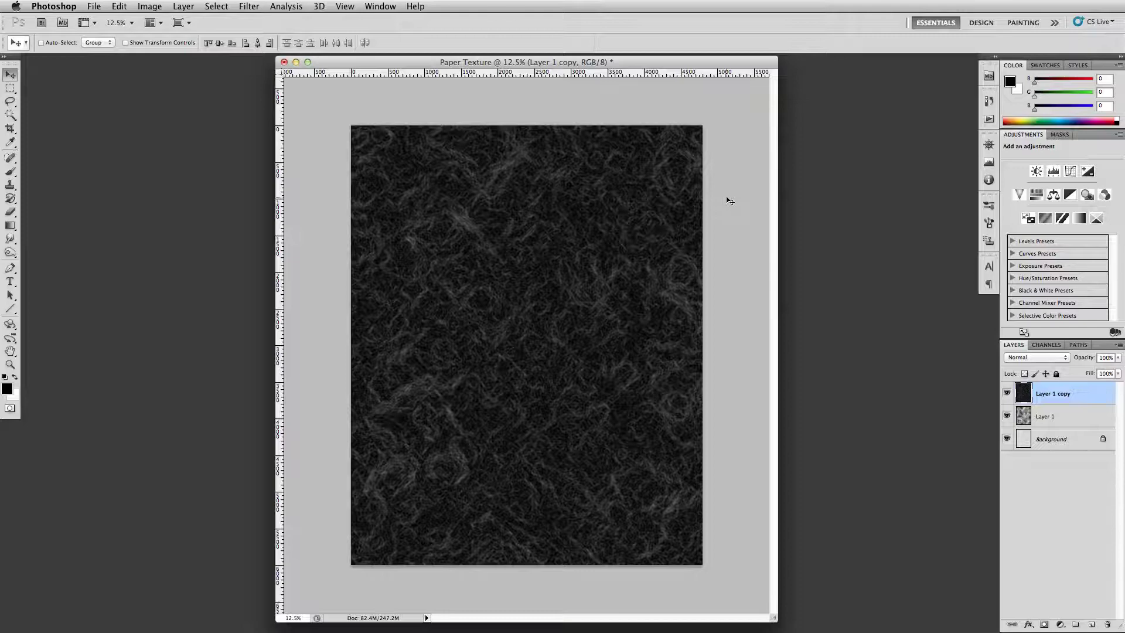
Step: Invert Layer 1 copy so the glowing edges turn light grey
click(730, 201)
click(720, 191)
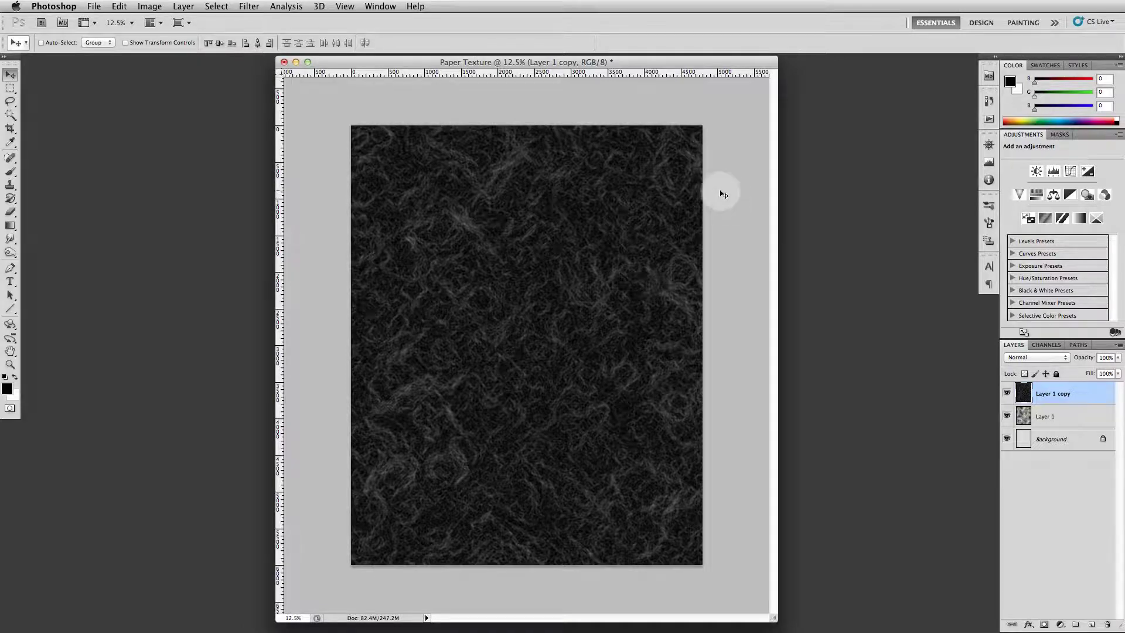
click(721, 195)
click(722, 196)
key(super+i)
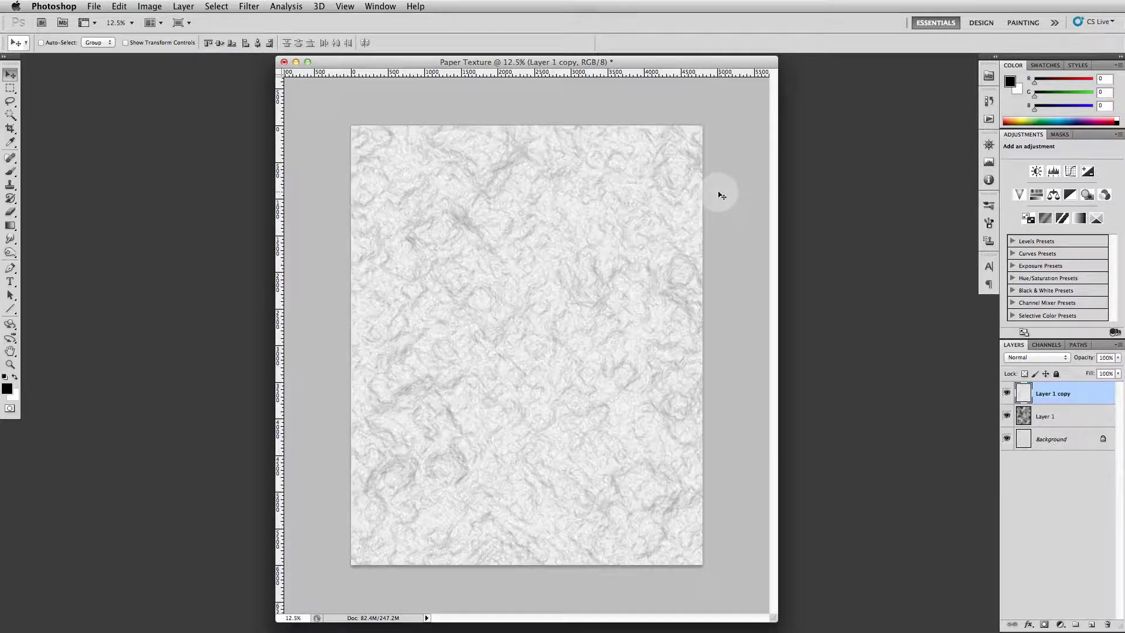
Step: Blend Layer 1 copy in Multiply mode at 30% opacity
click(802, 309)
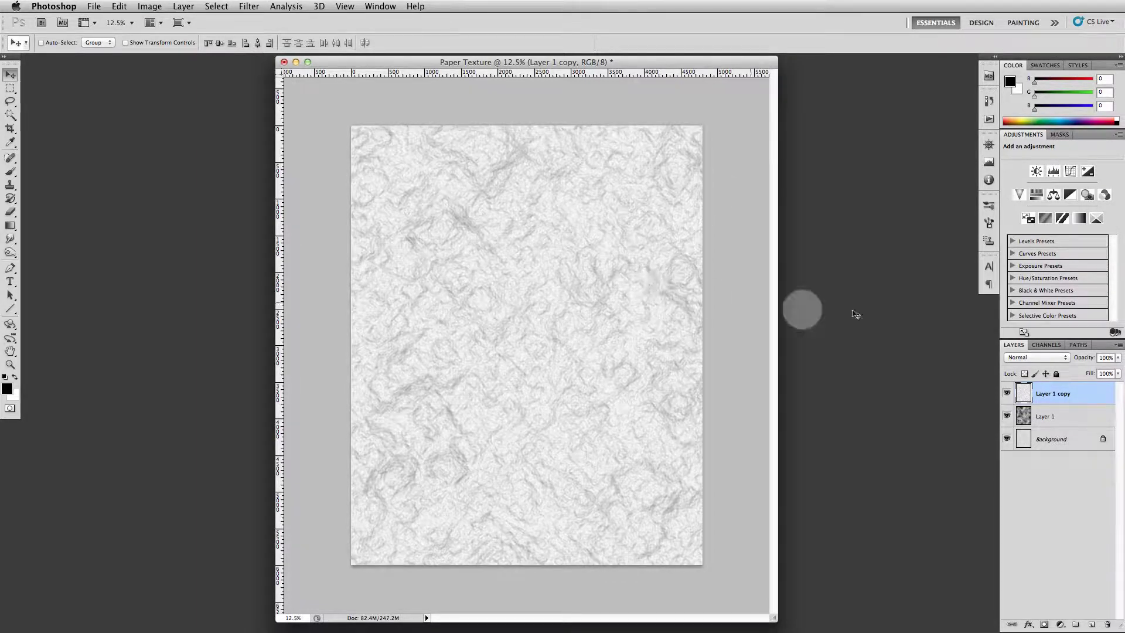
click(1026, 359)
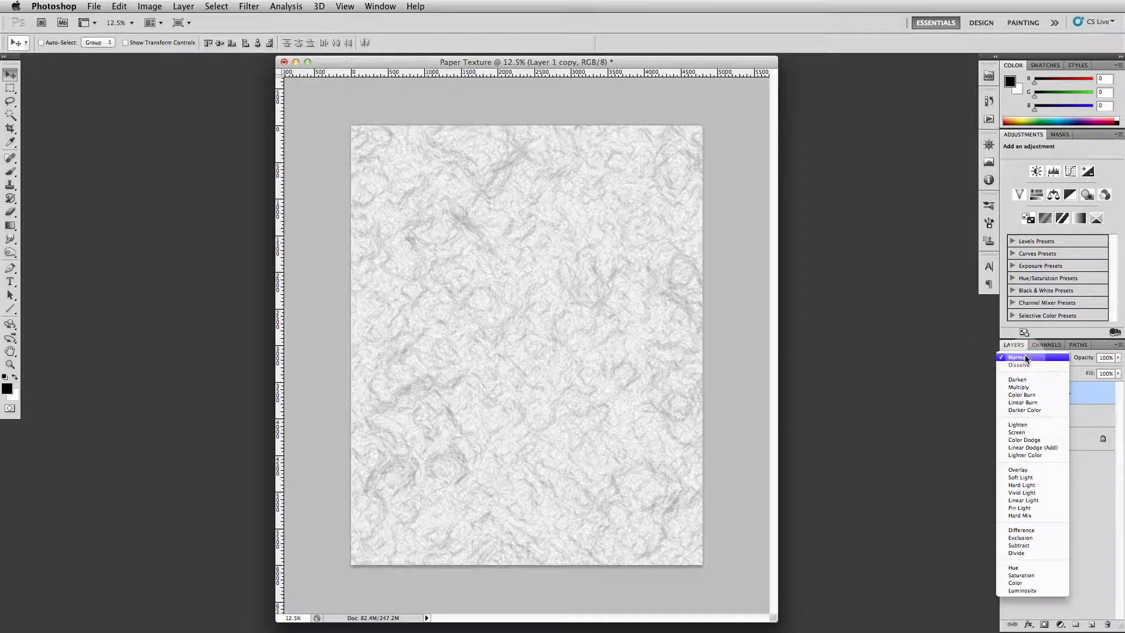
click(1026, 387)
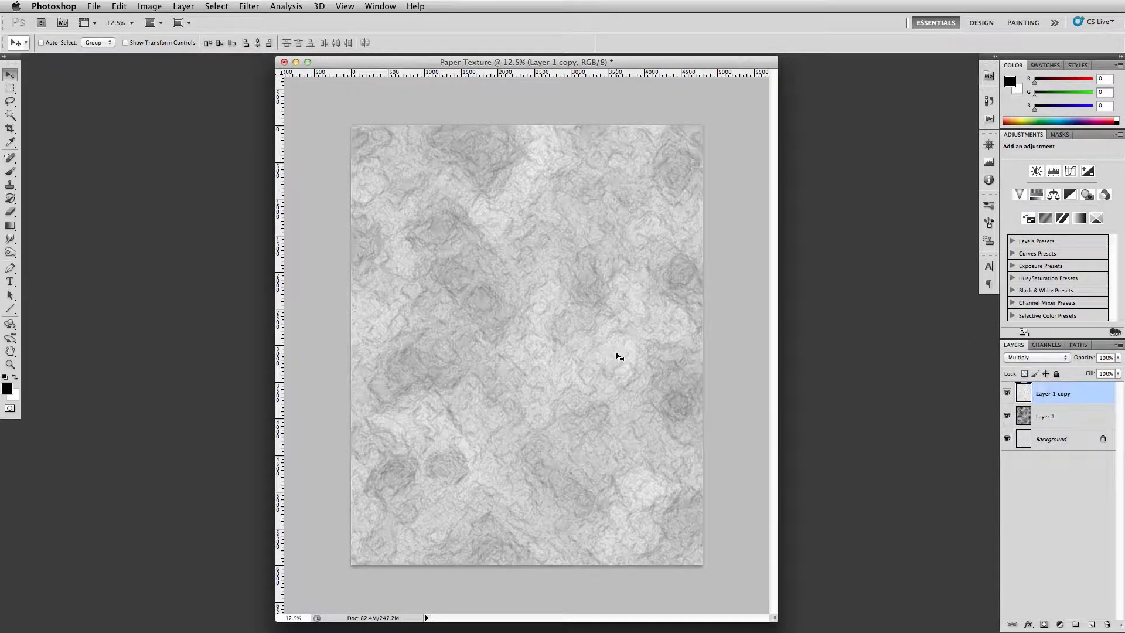
click(687, 392)
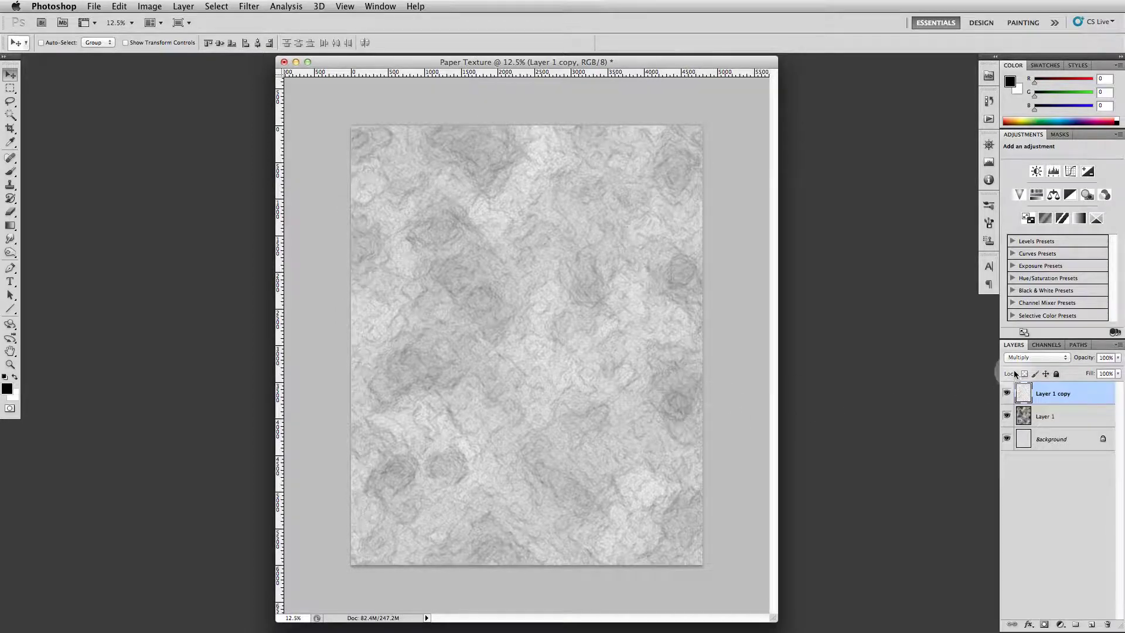
click(1092, 394)
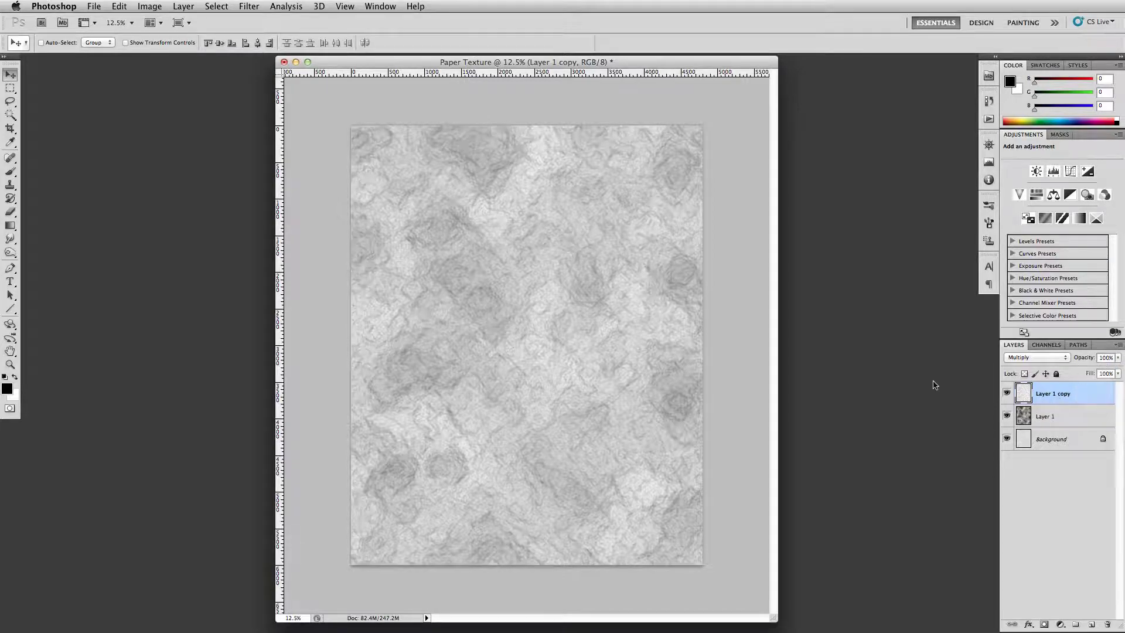
click(1119, 361)
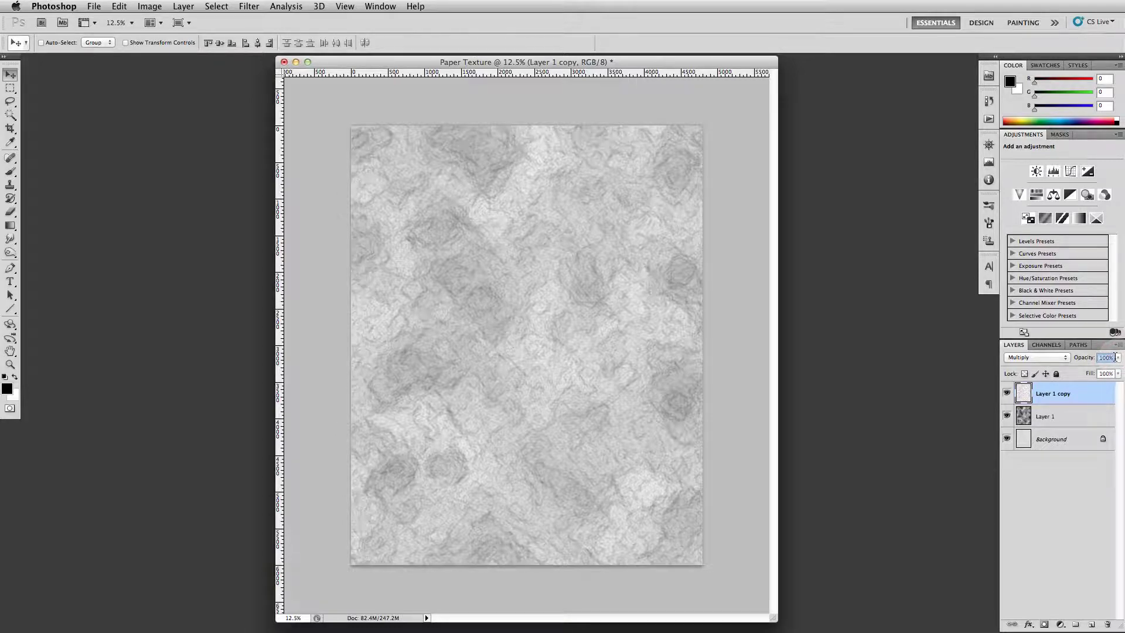
key(BackSpace)
text(30)
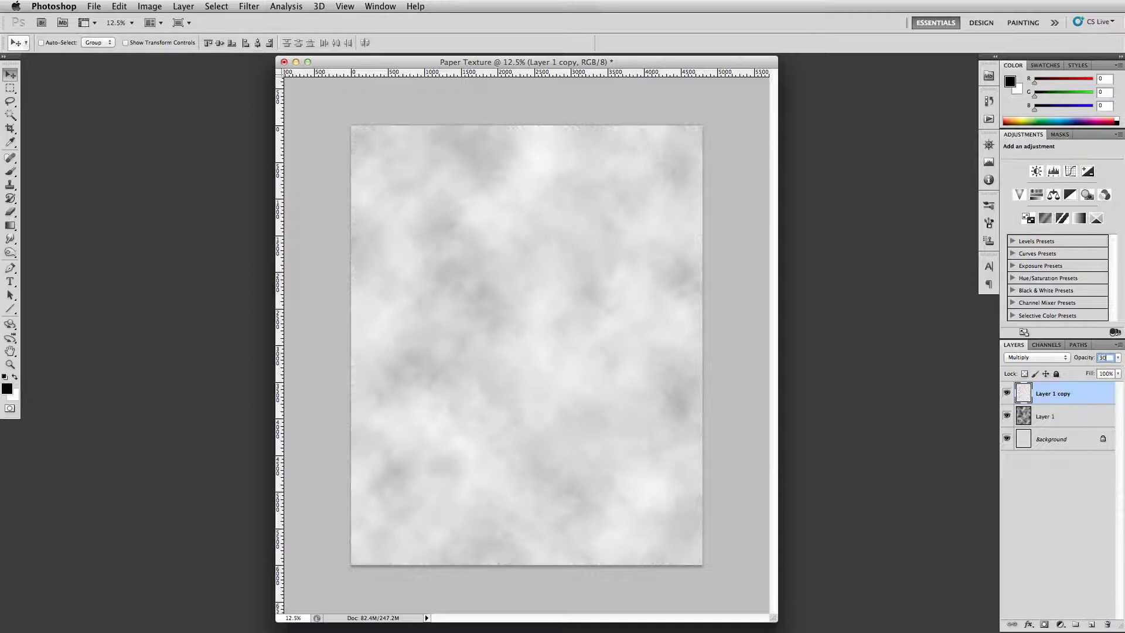
key(Return)
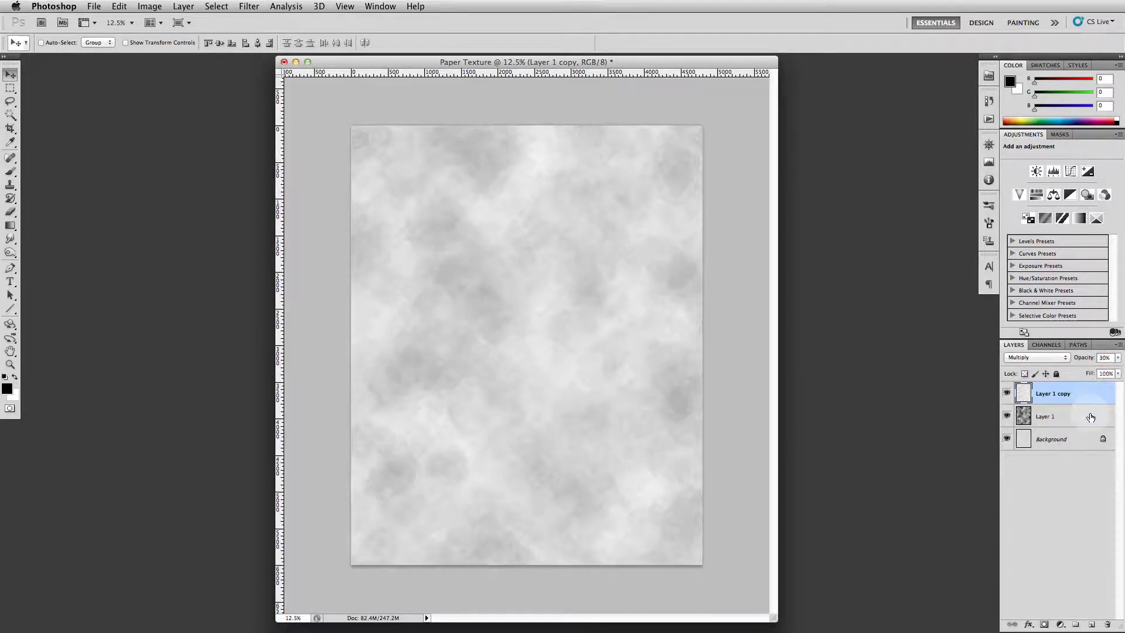
Step: Choose Flatten Image from the Layers panel menu to merge all layers
click(1116, 346)
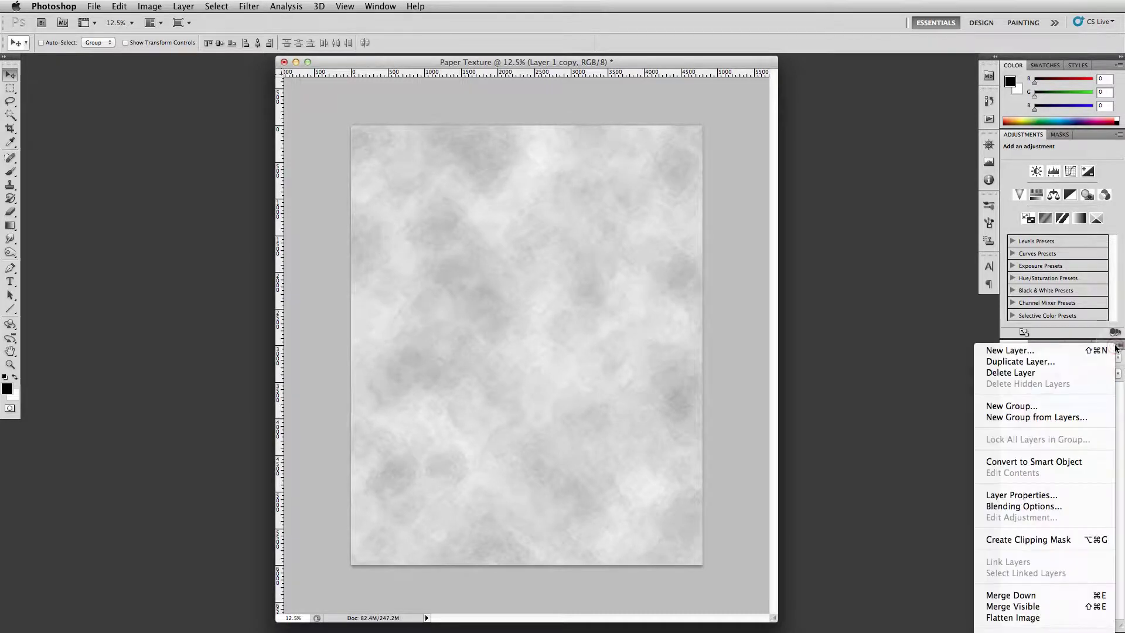
click(1026, 618)
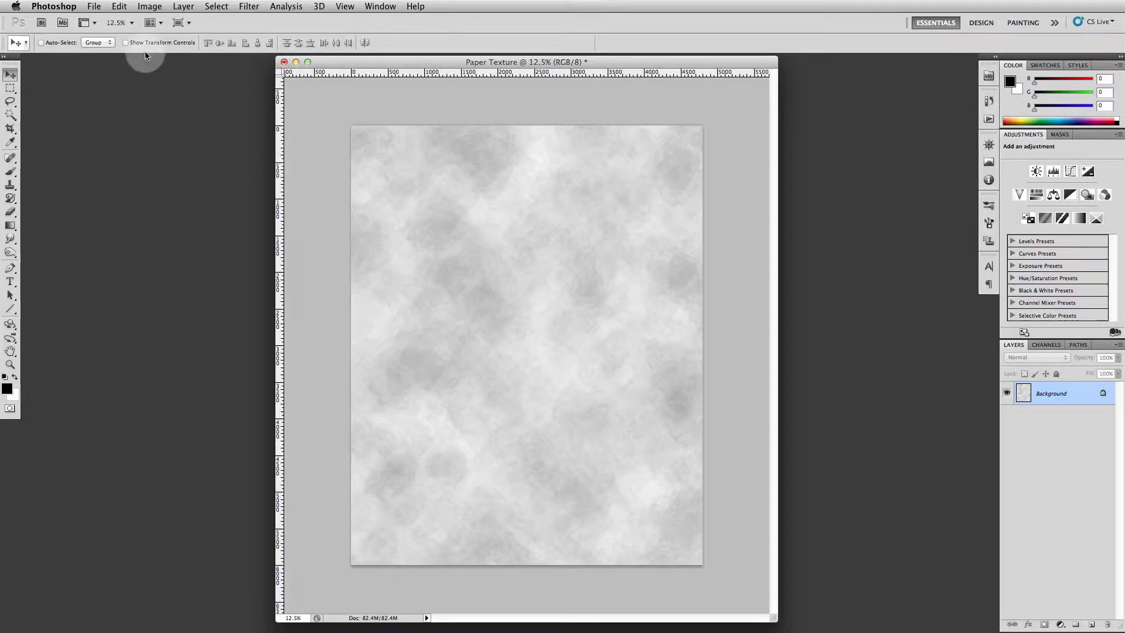
Step: Open Edge Degrade.jpg from the Textures folder
click(94, 6)
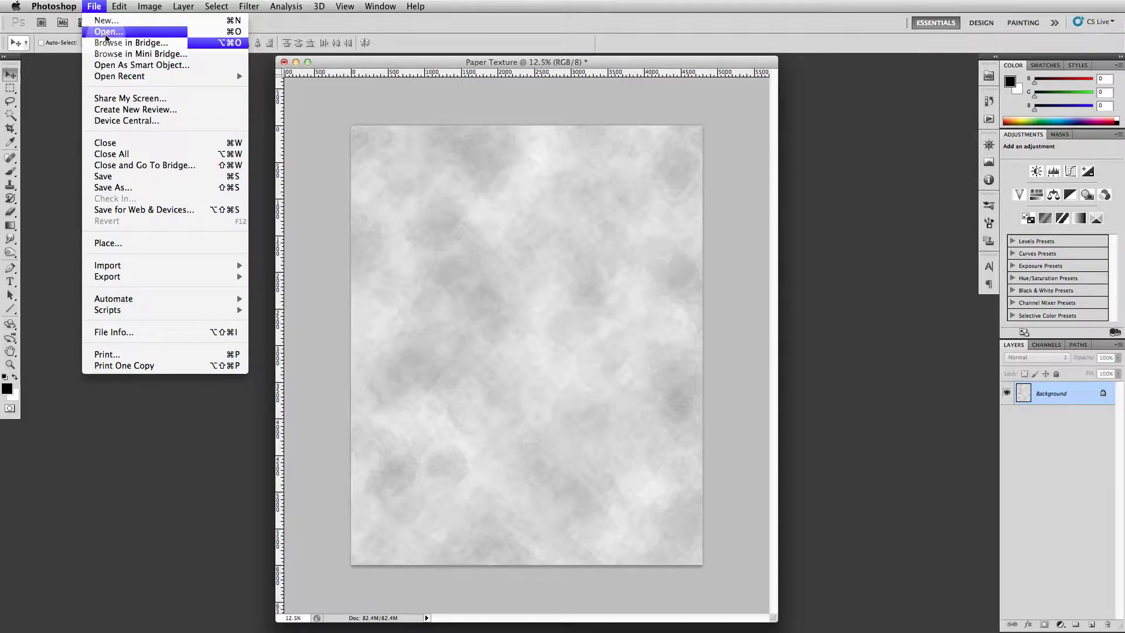
click(106, 32)
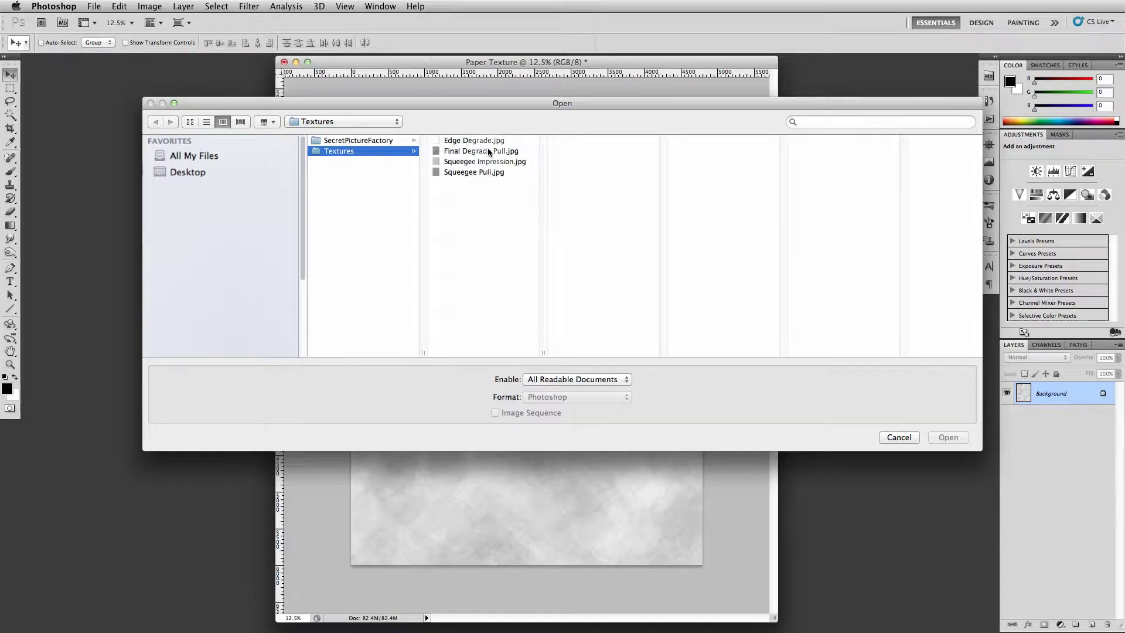
click(481, 141)
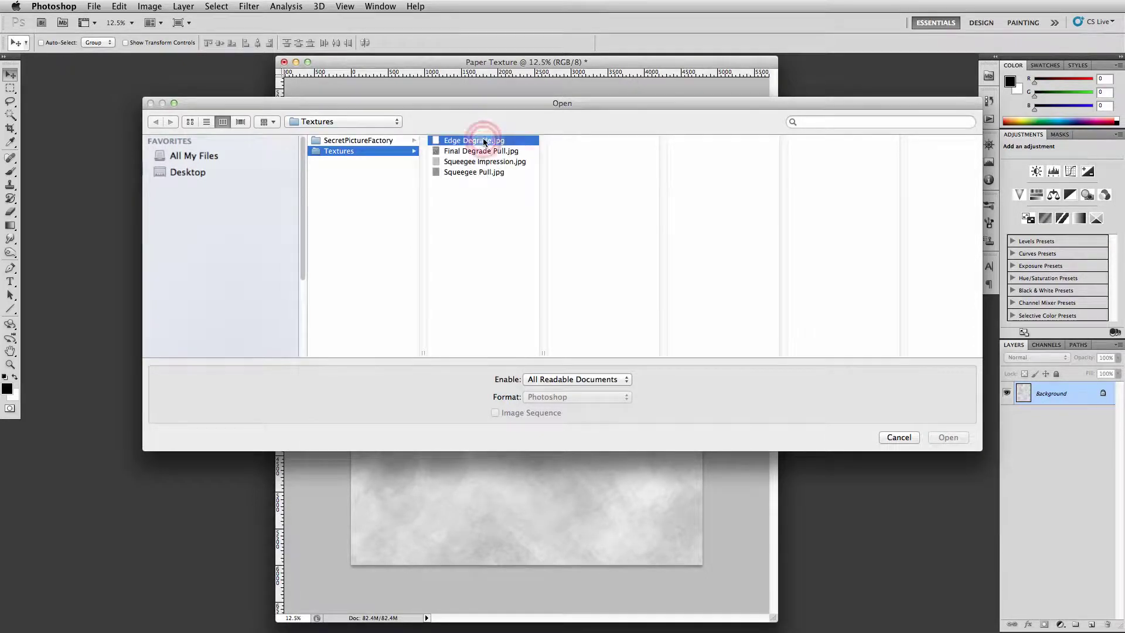
click(944, 437)
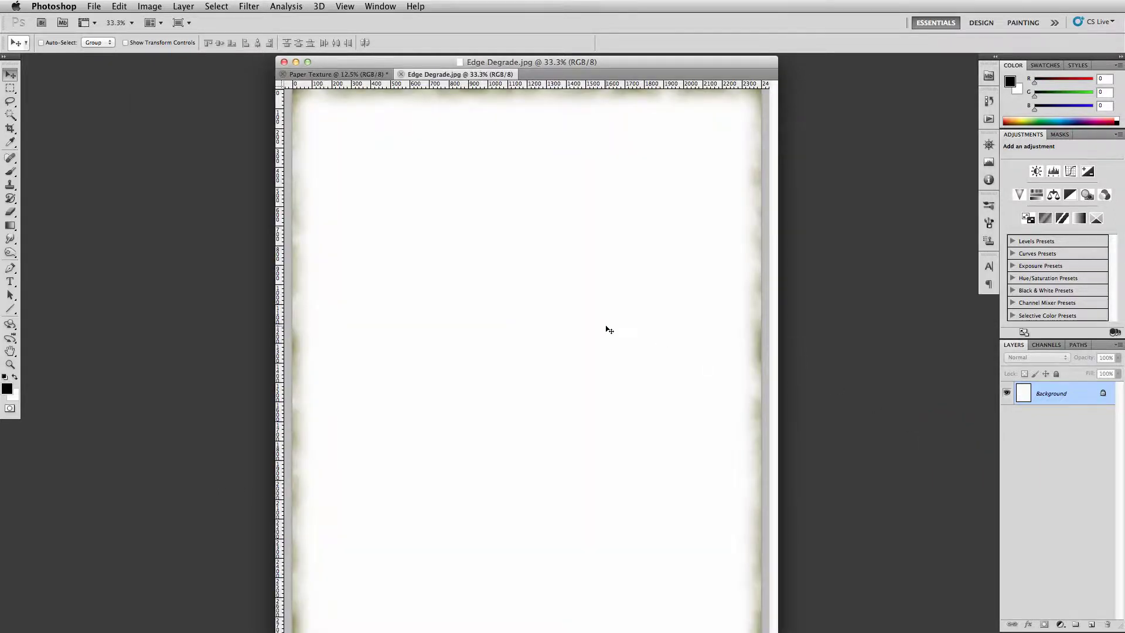
Step: Zoom Edge Degrade out to 25%, select all of it, then close its tab
drag(774, 631, 776, 625)
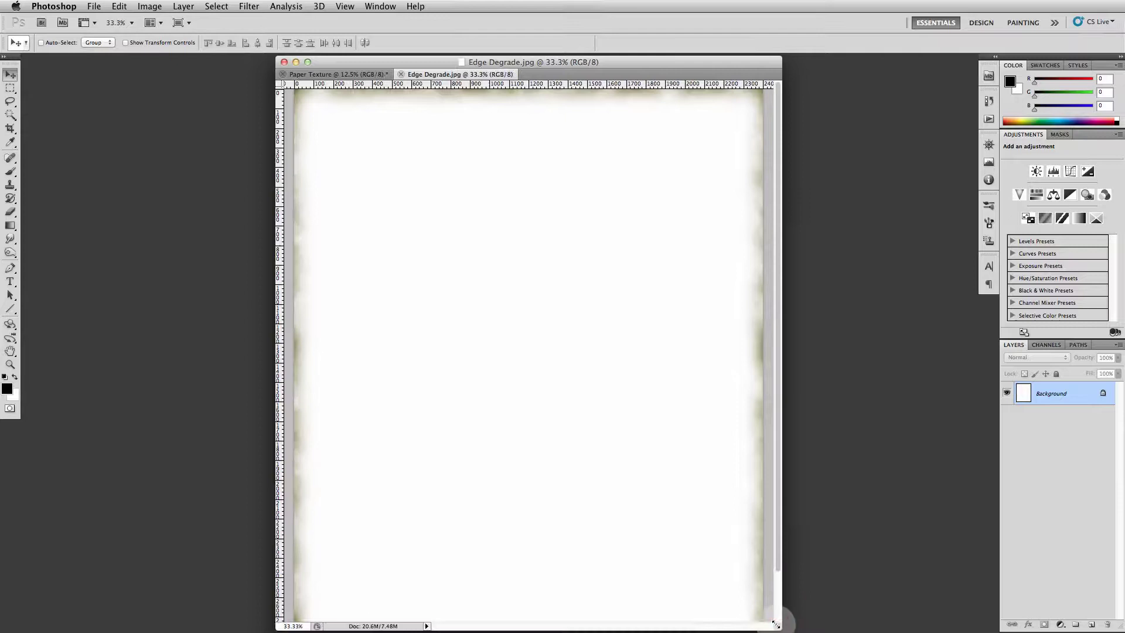
key(super+minus)
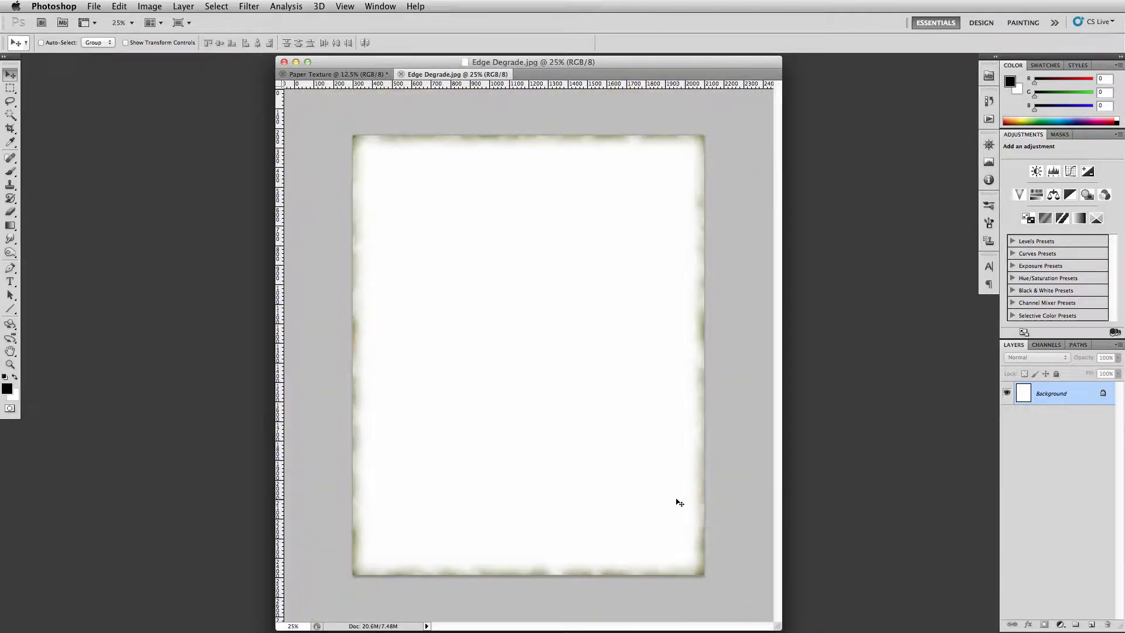
key(super+a)
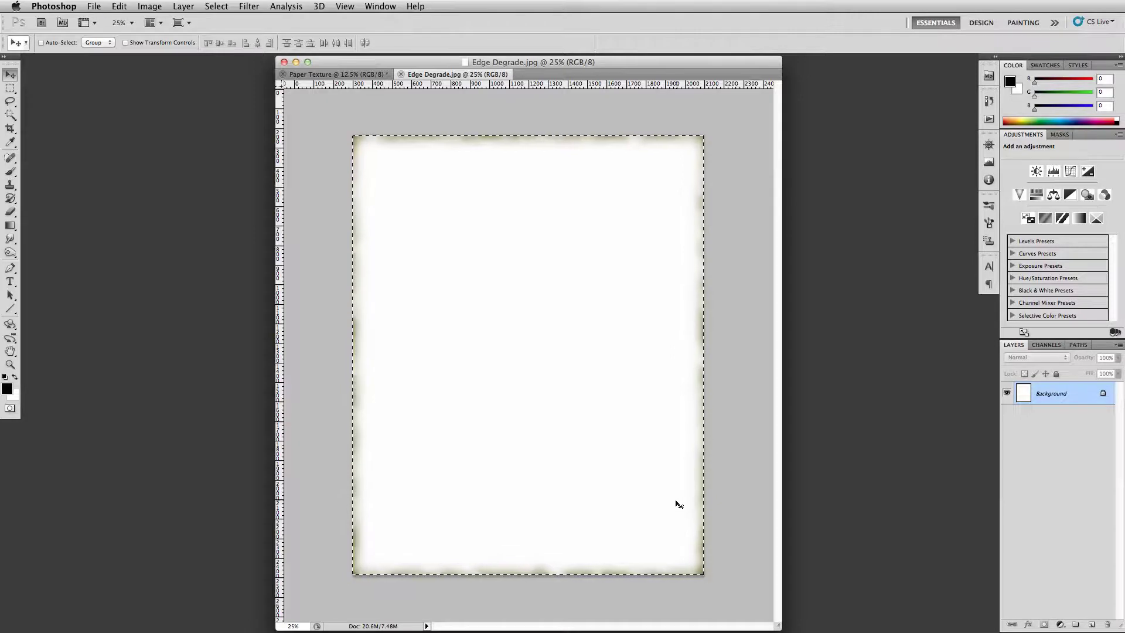
click(402, 75)
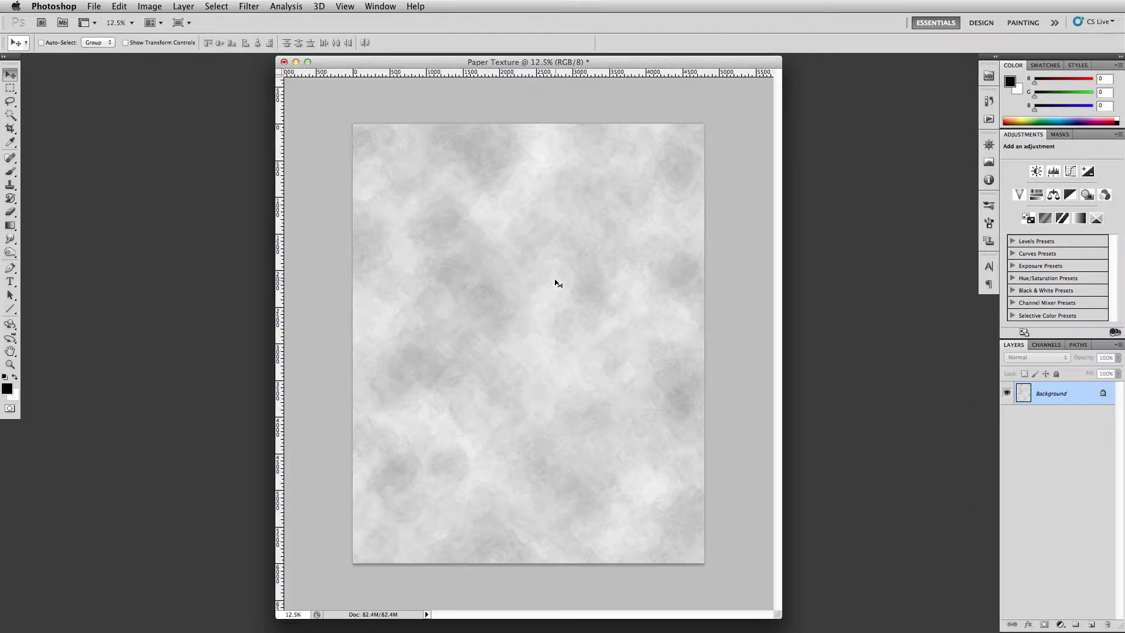
Step: Paste the Edge Degrade image as Layer 1 and scale it proportionally to 200%
key(super+v)
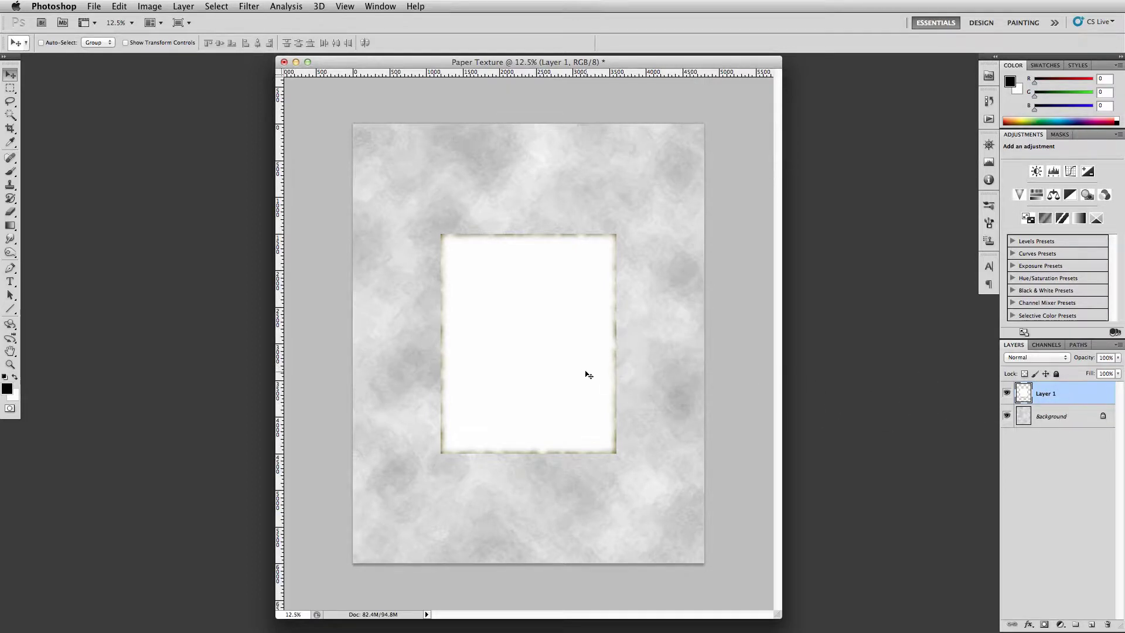
key(ctrl+t)
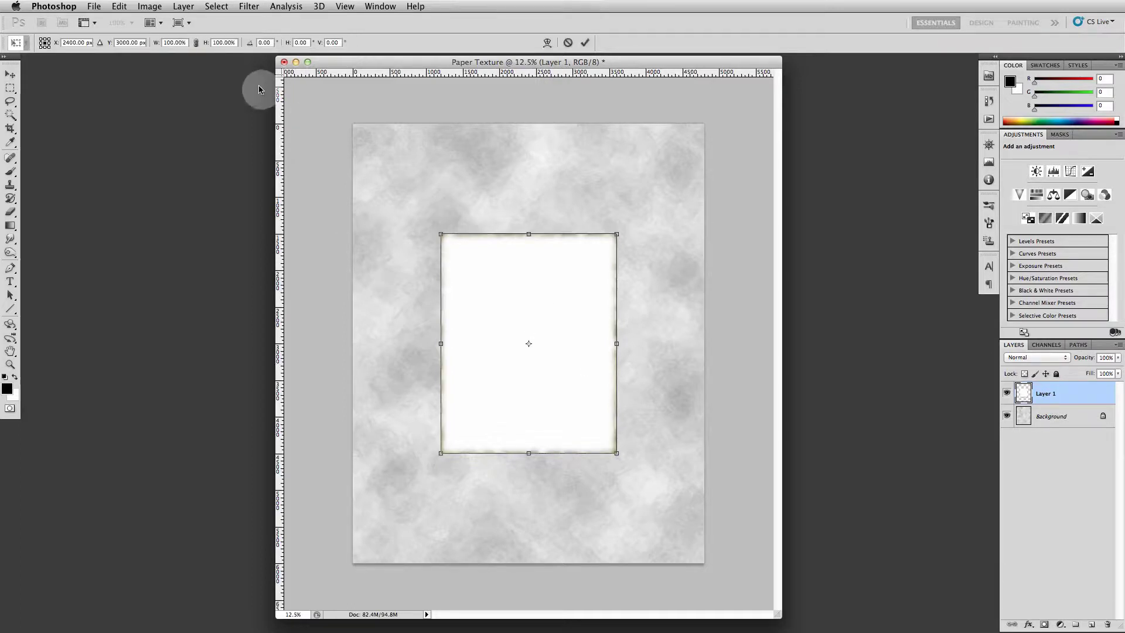
click(196, 43)
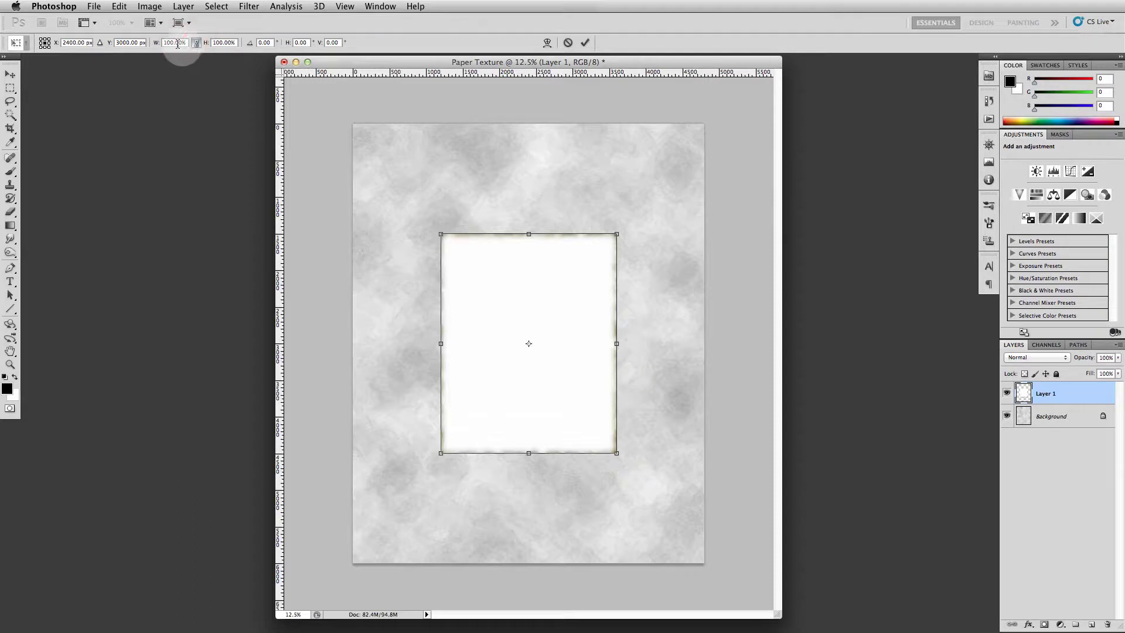
click(174, 43)
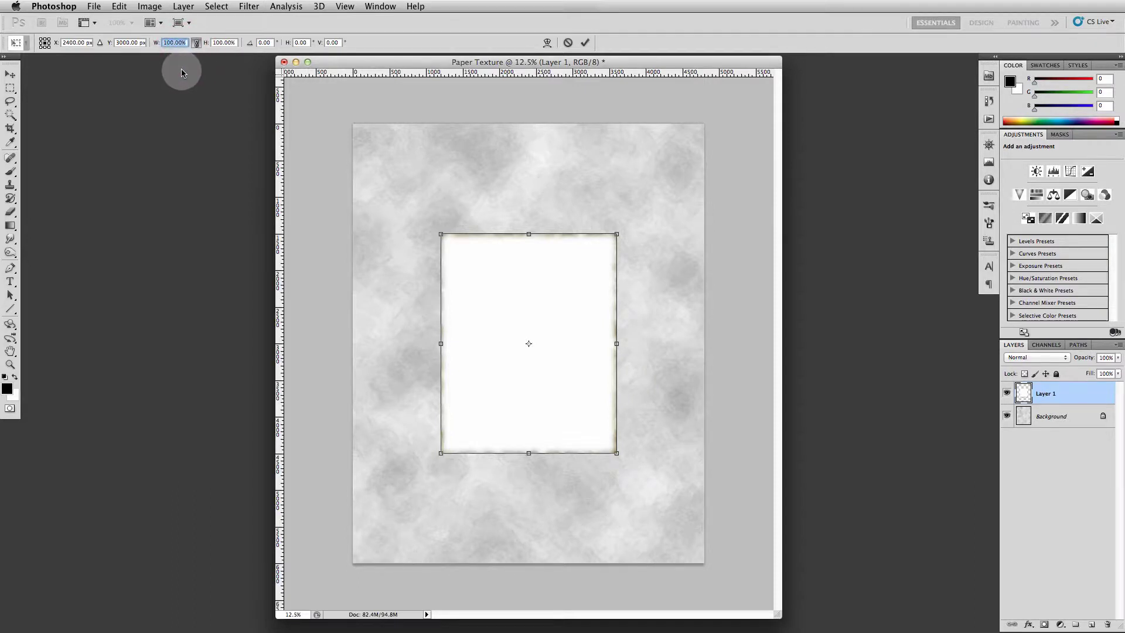
text(200)
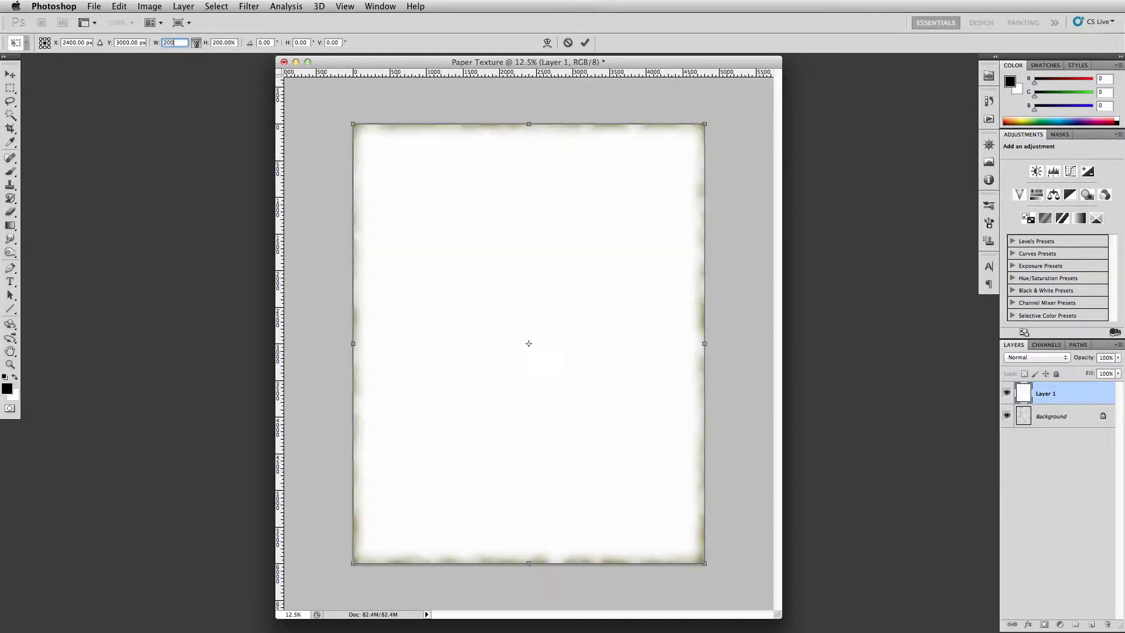
text(%)
key(Return)
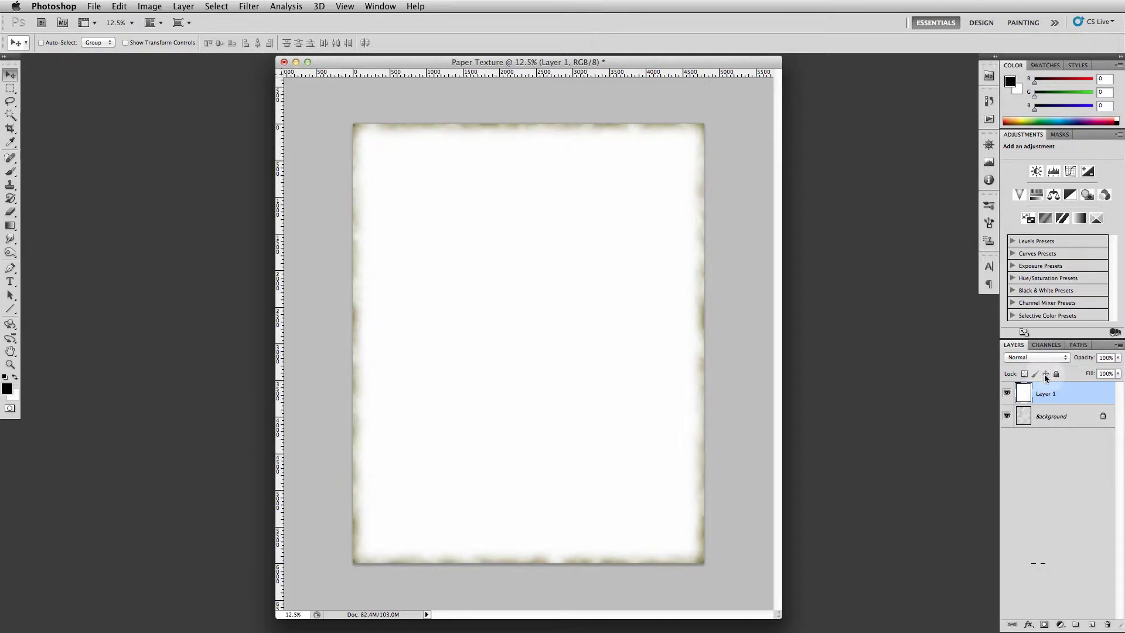
Step: Set Layer 1's blend mode to Multiply and flatten the image into one Background layer
click(1041, 358)
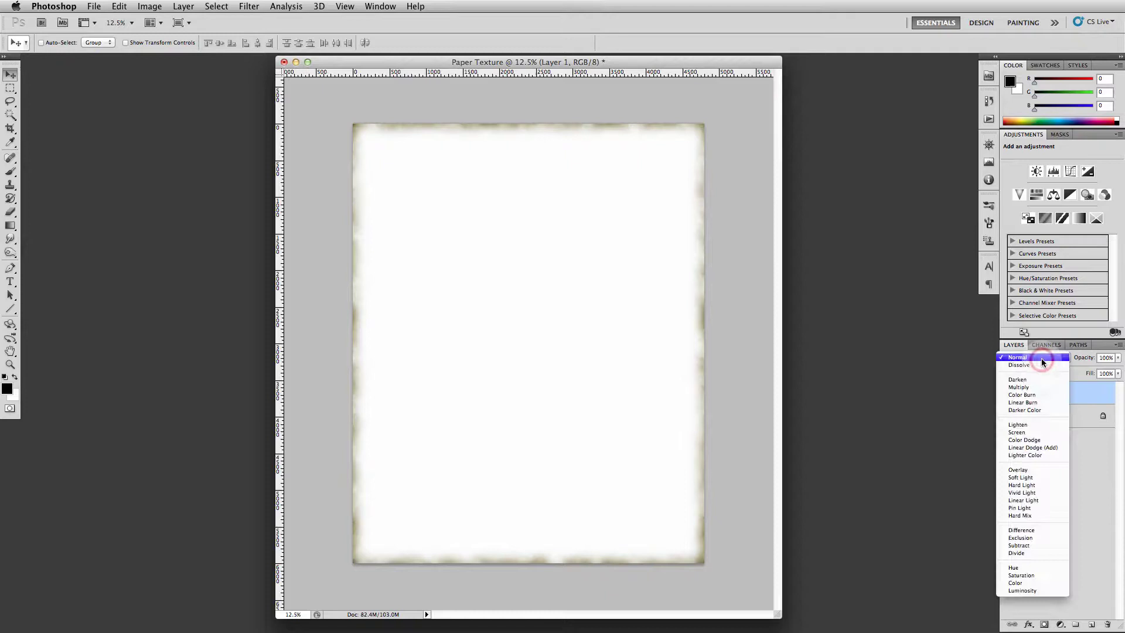
click(1038, 388)
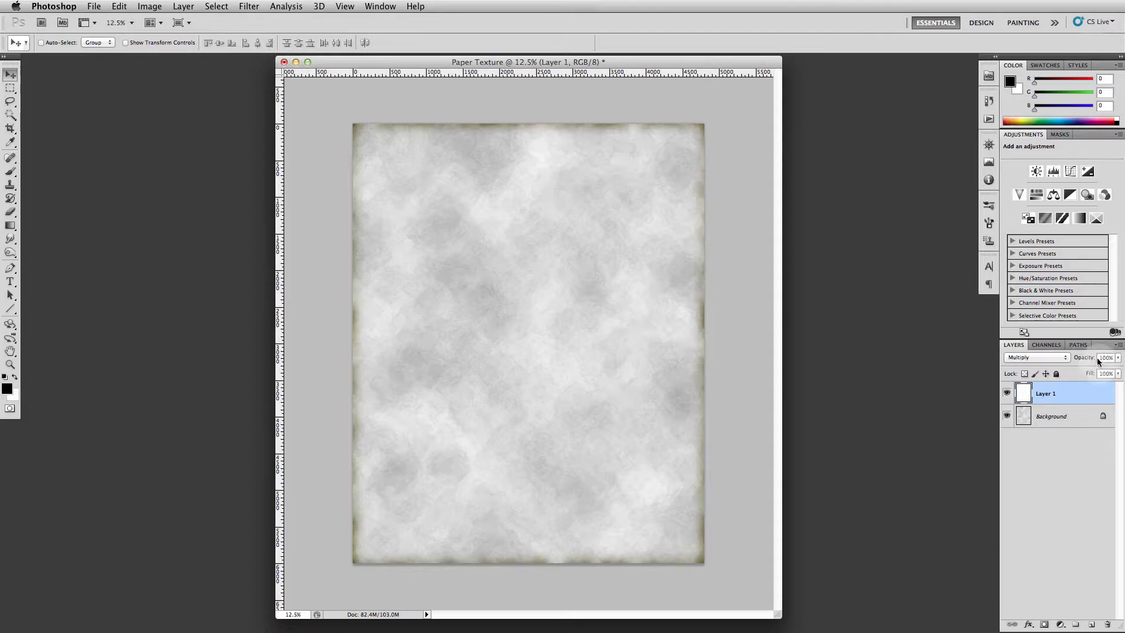
click(1119, 344)
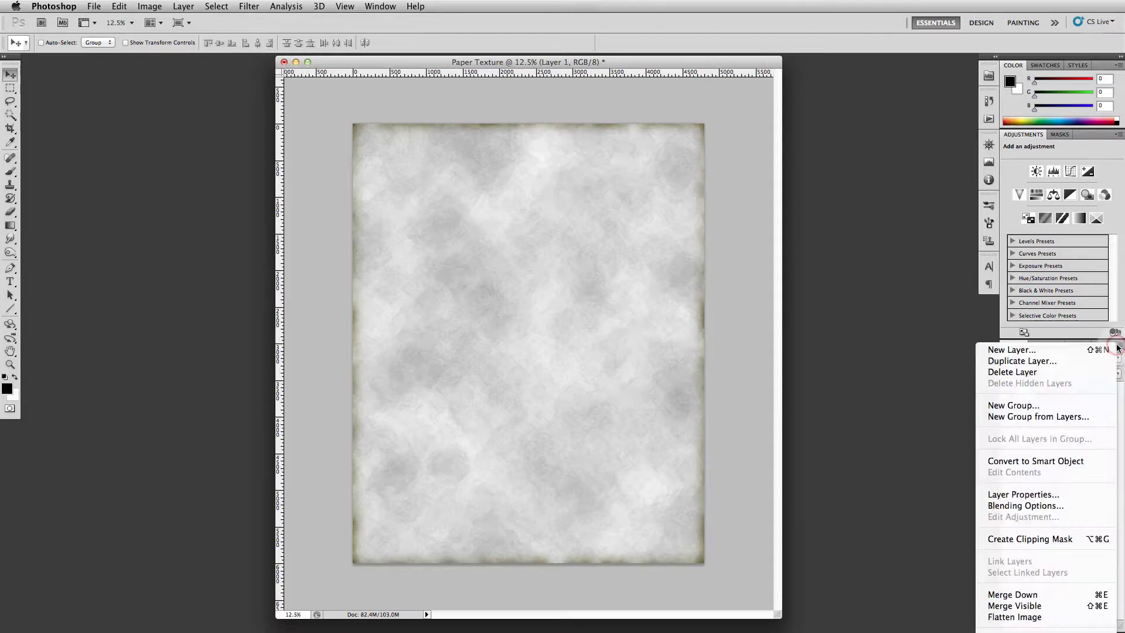
click(1014, 616)
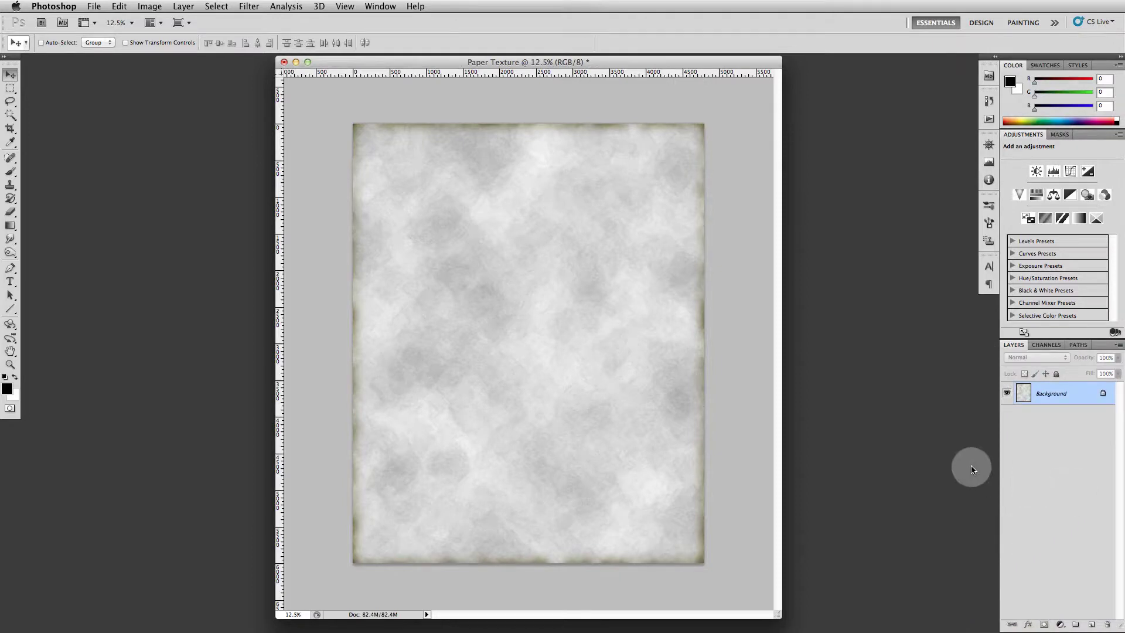
Step: Apply a colorizing Hue/Saturation adjustment with Hue 50 and Saturation 15
key(super+u)
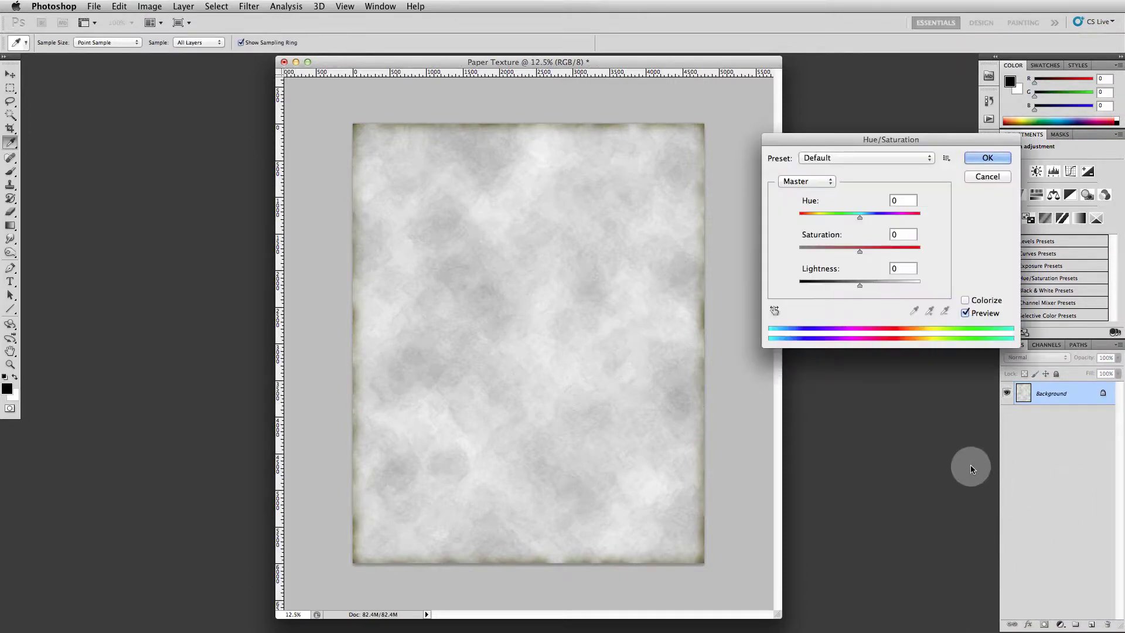
click(965, 300)
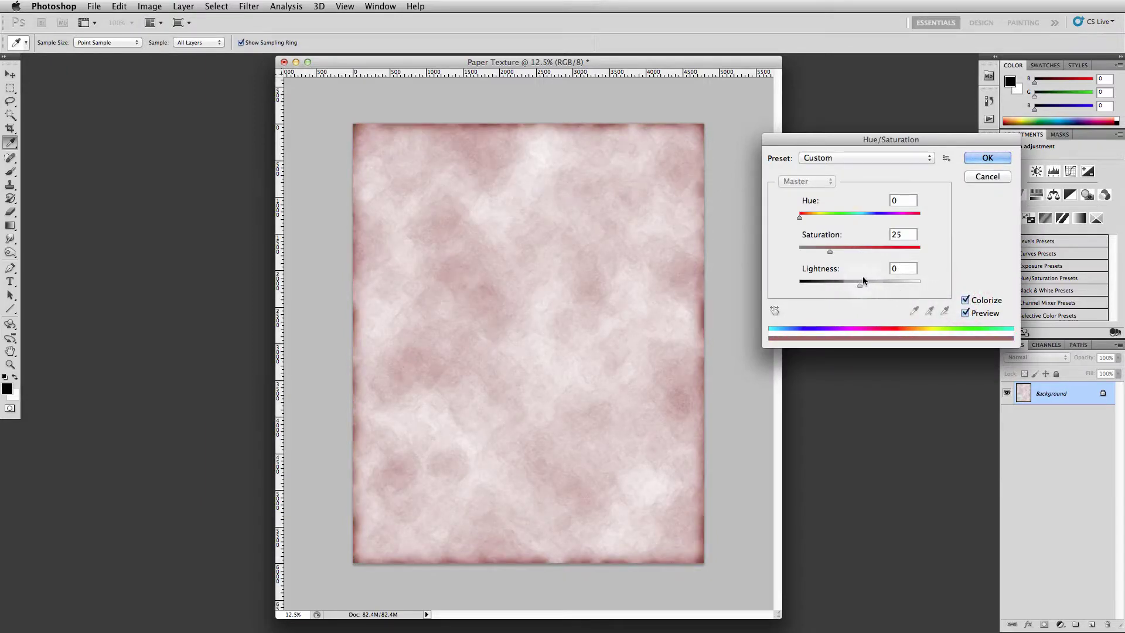
click(896, 201)
text(50)
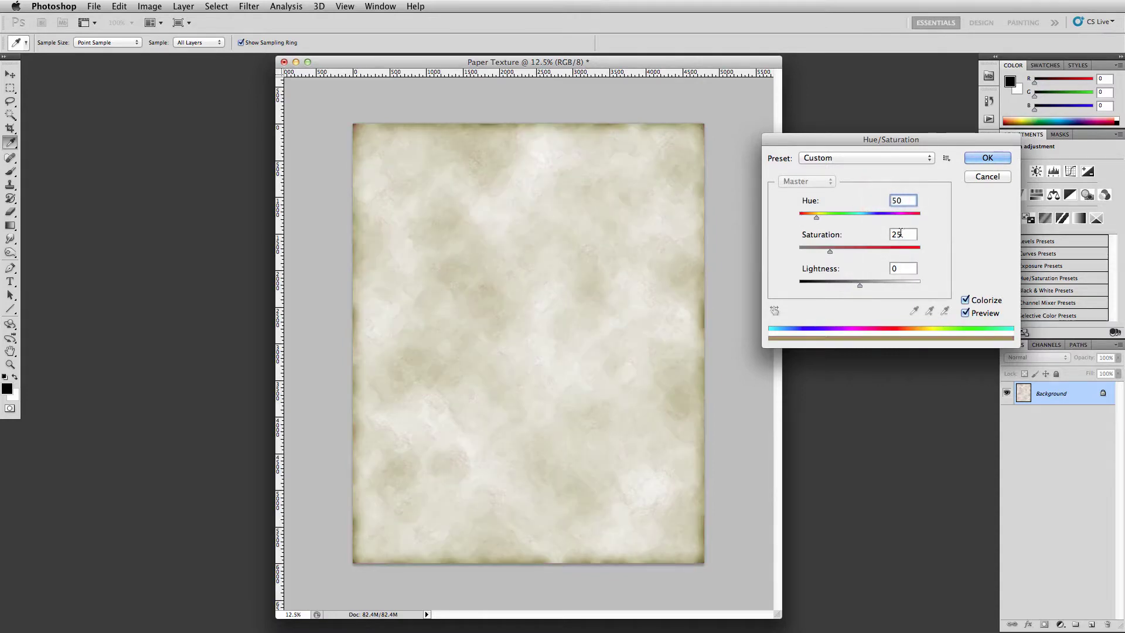
key(Tab)
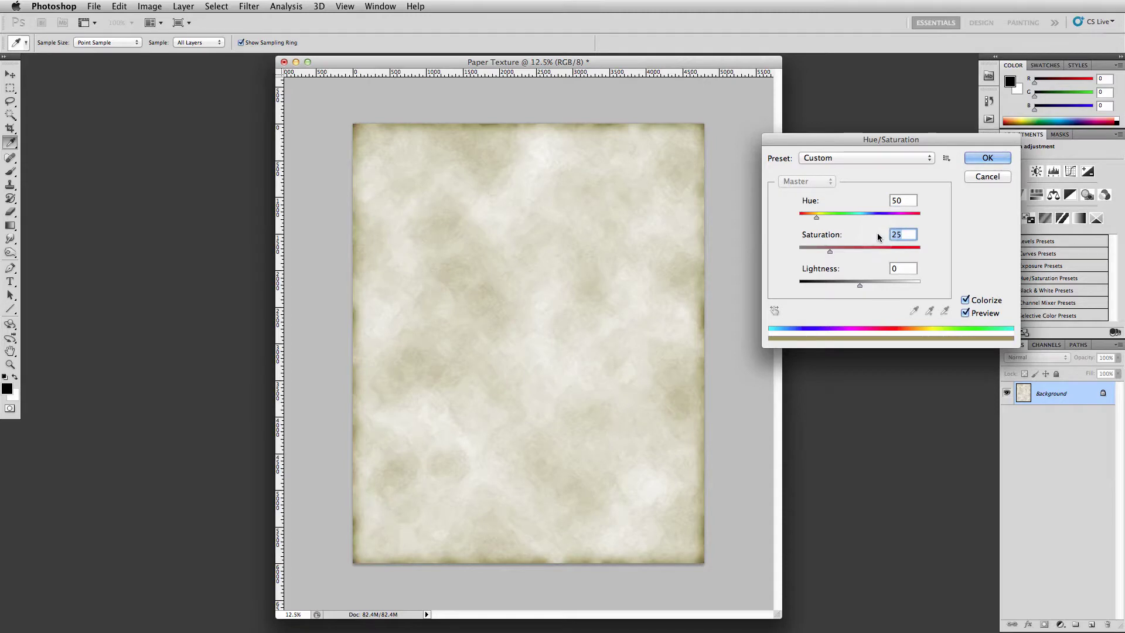
text(15)
key(Return)
key(v)
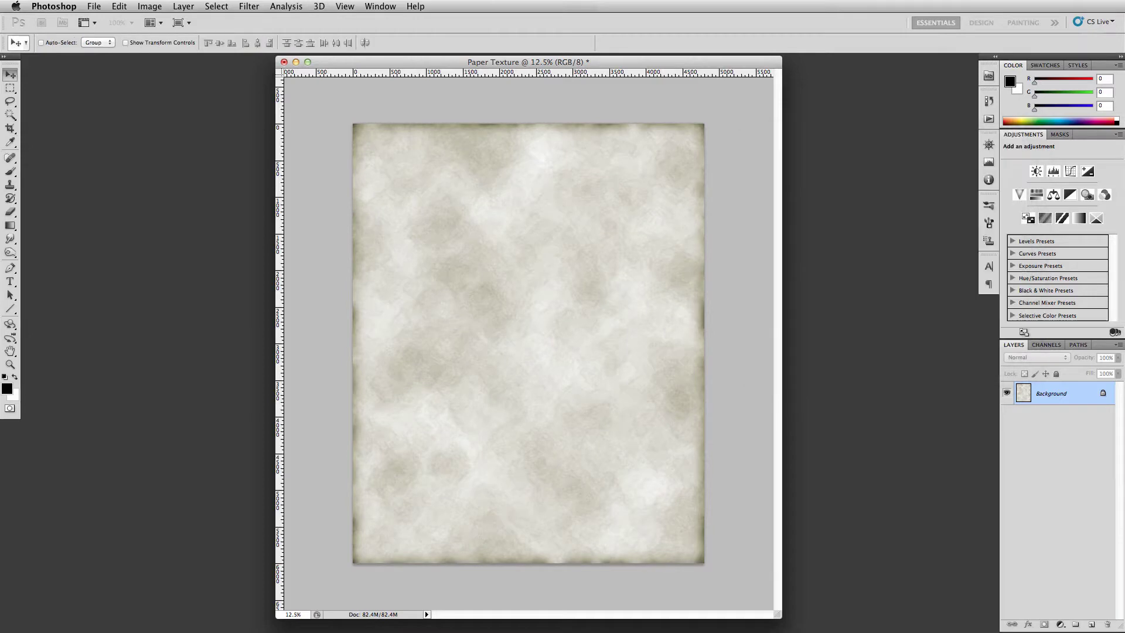
key(super+equal)
key(super+equal)
key(super+equal)
key(super+equal)
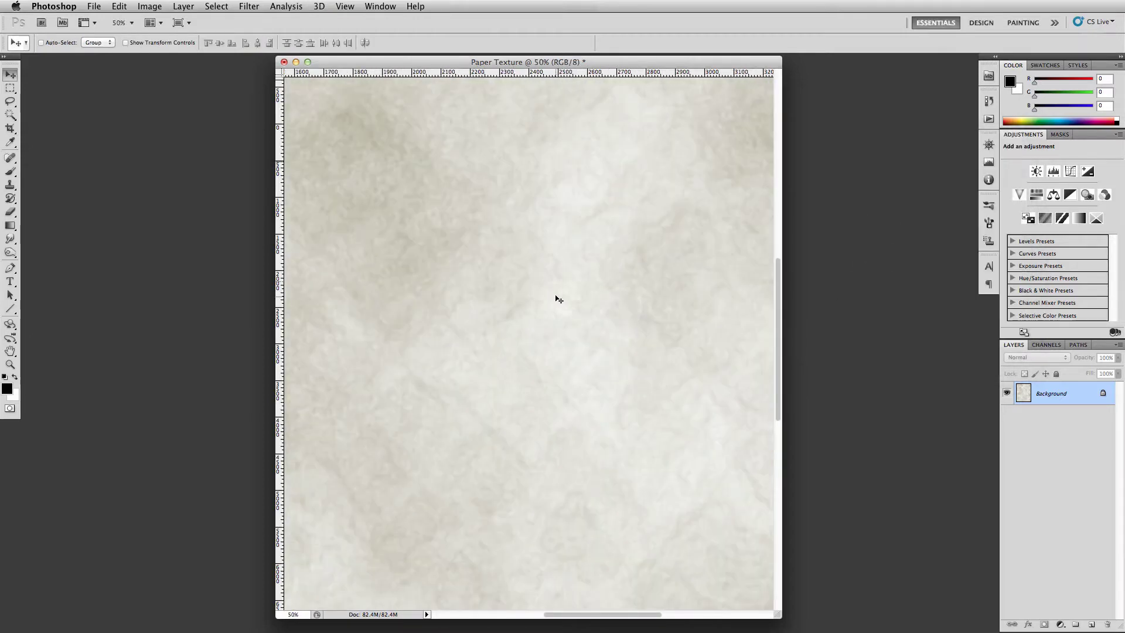
key(super+equal)
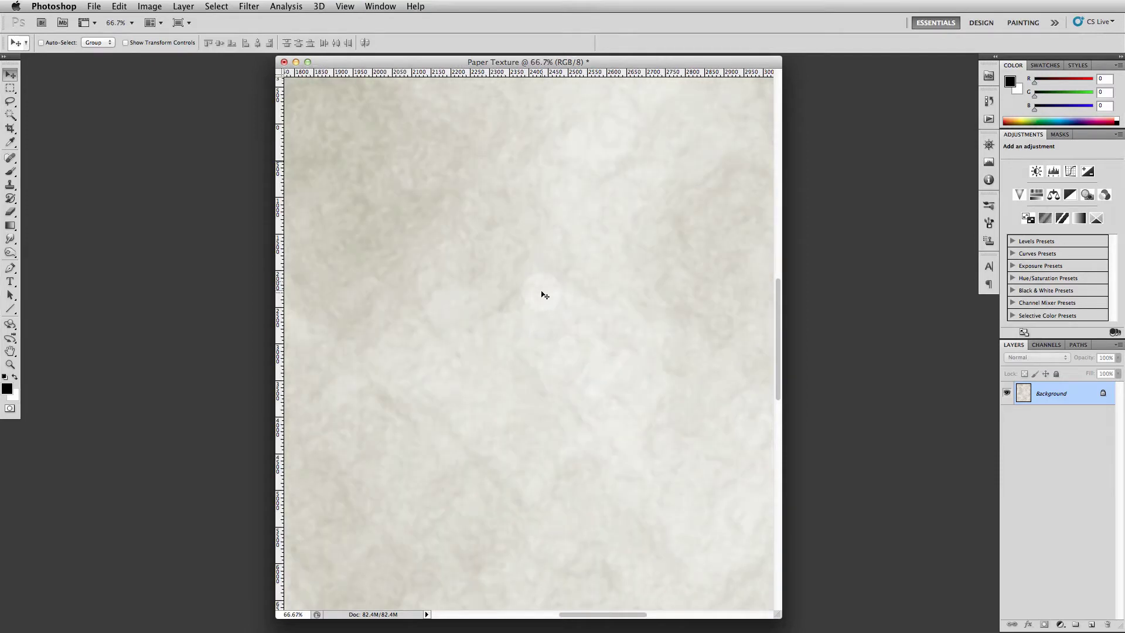
key(super+equal)
drag(690, 503, 725, 535)
drag(552, 326, 577, 349)
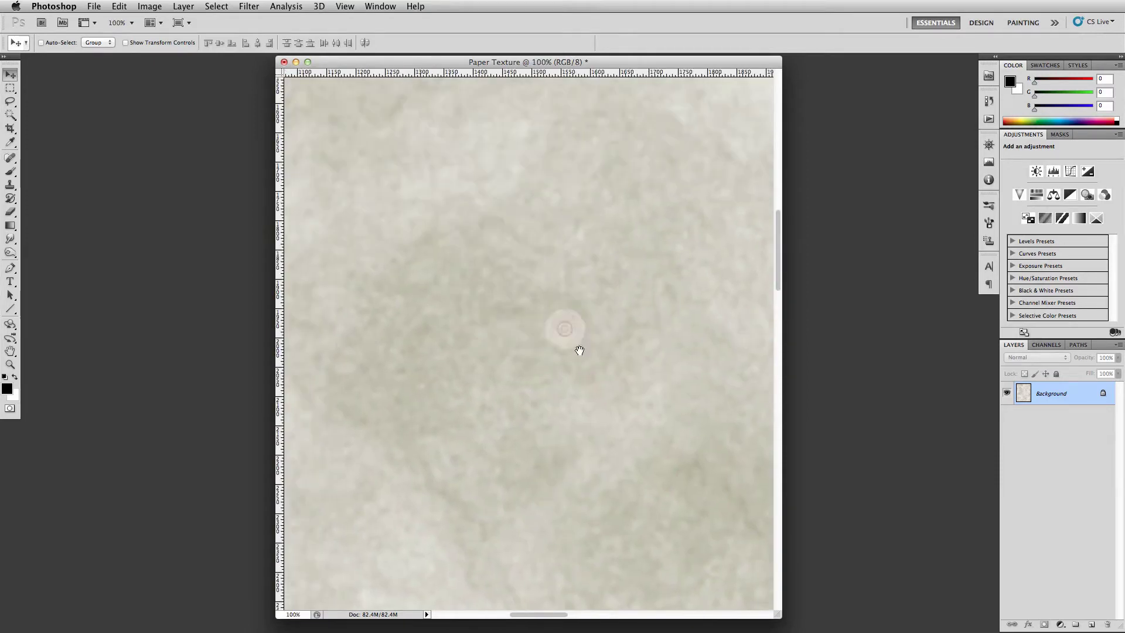
drag(484, 297, 643, 502)
drag(555, 426, 596, 469)
drag(328, 144, 595, 357)
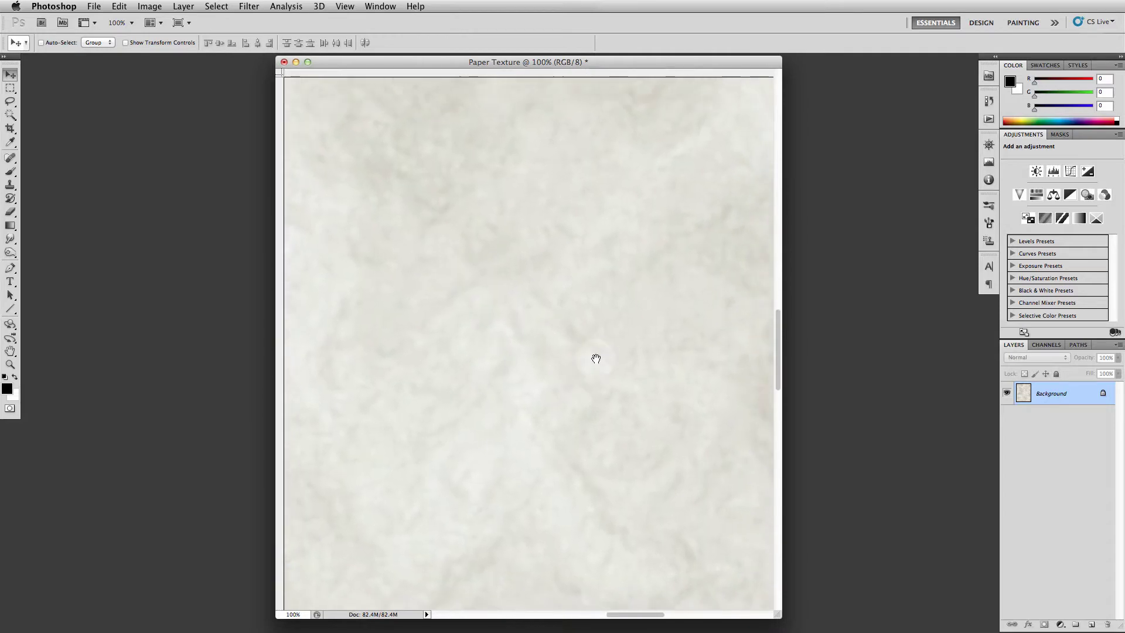
key(super+minus)
key(super+minus)
key(super+minus)
key(super+minus)
key(super+minus)
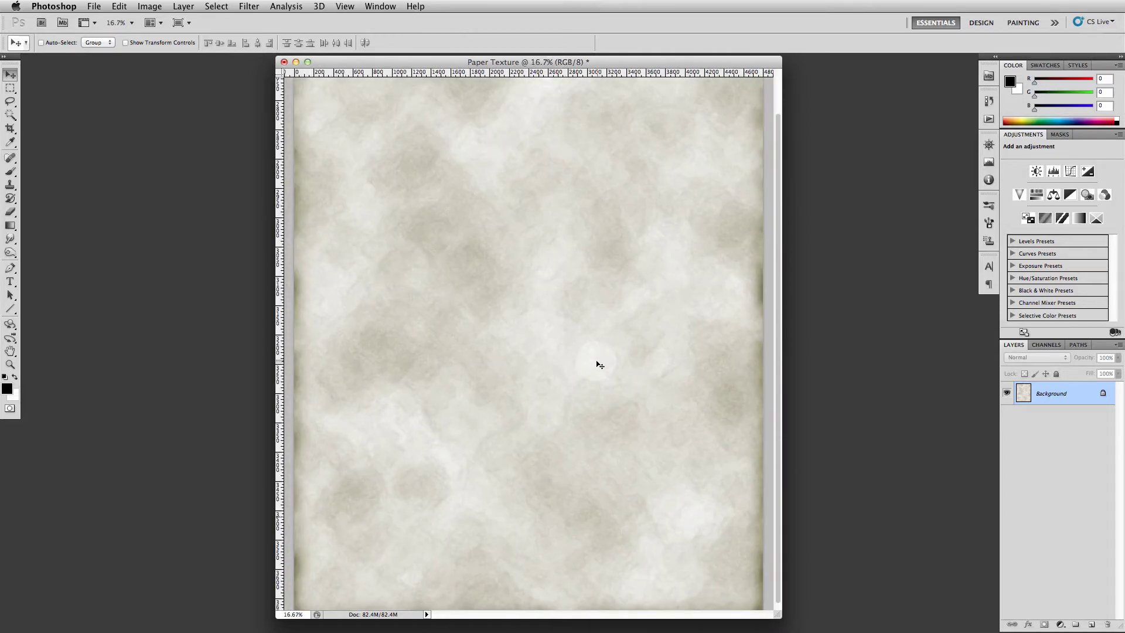
key(super+minus)
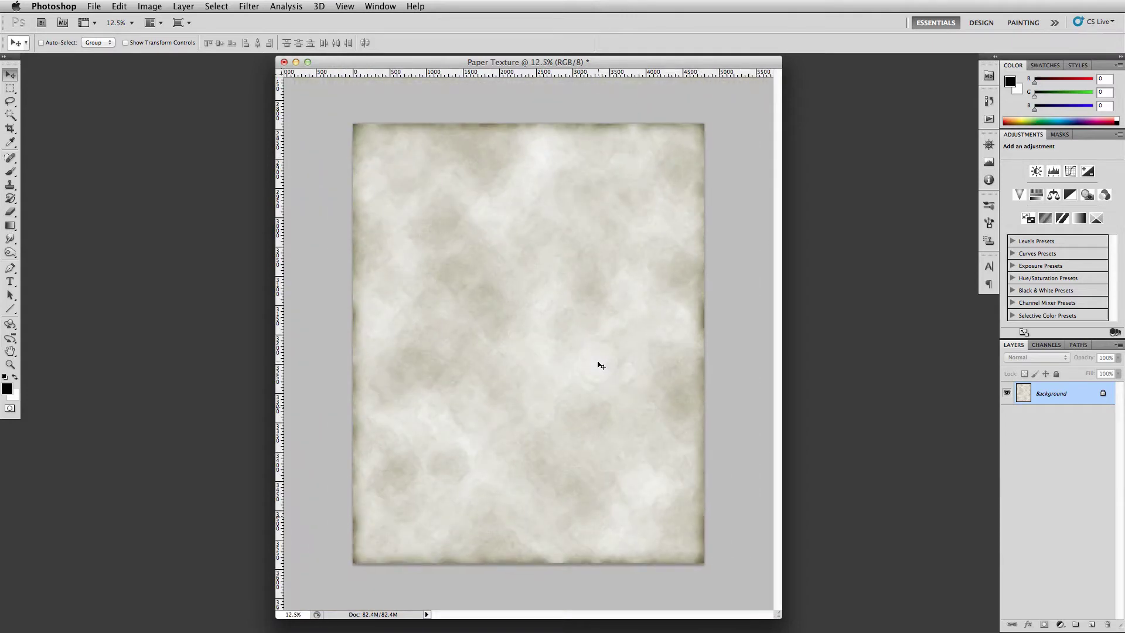
key(super+plus)
key(super+minus)
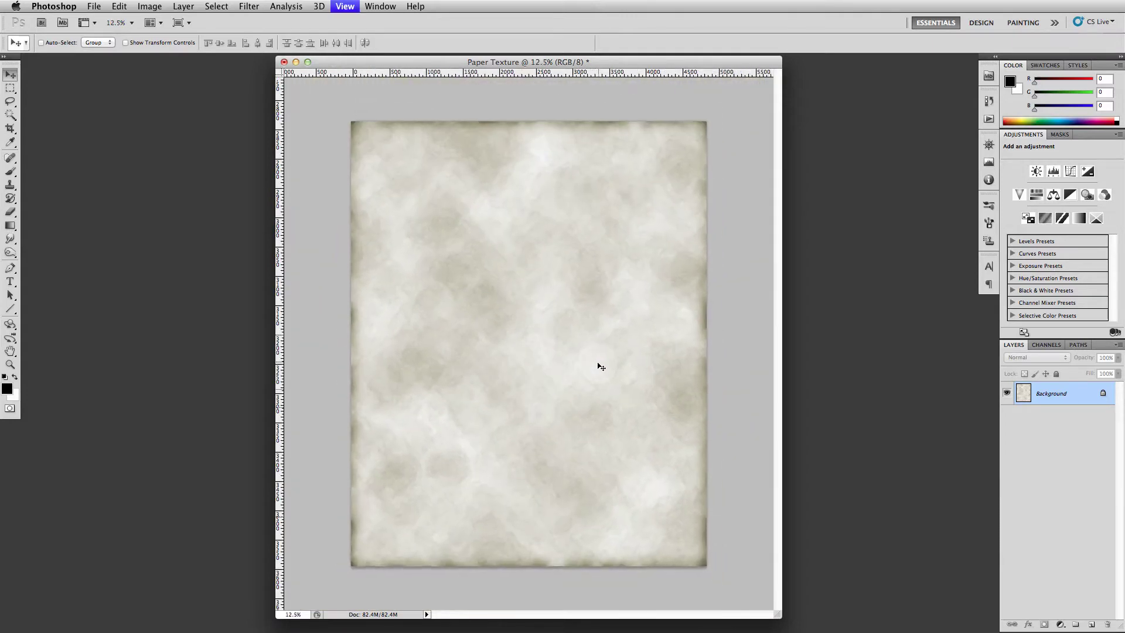
key(super+plus)
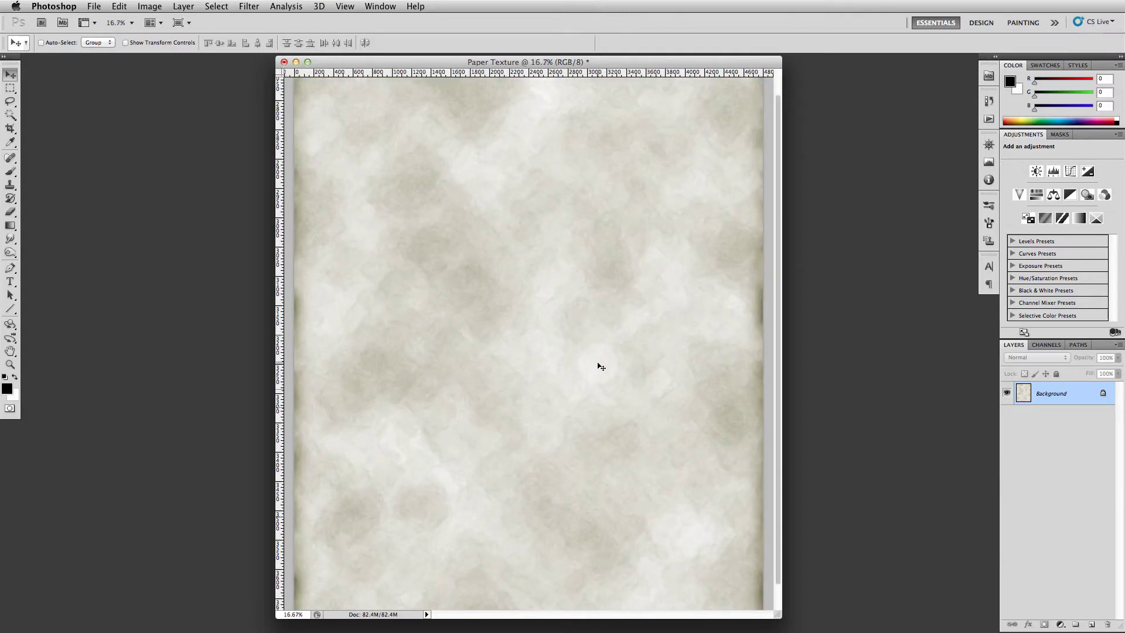
Step: Save as Paper Texture.jpg in the Textures folder with JPEG Quality 12 (Maximum)
click(97, 6)
click(138, 187)
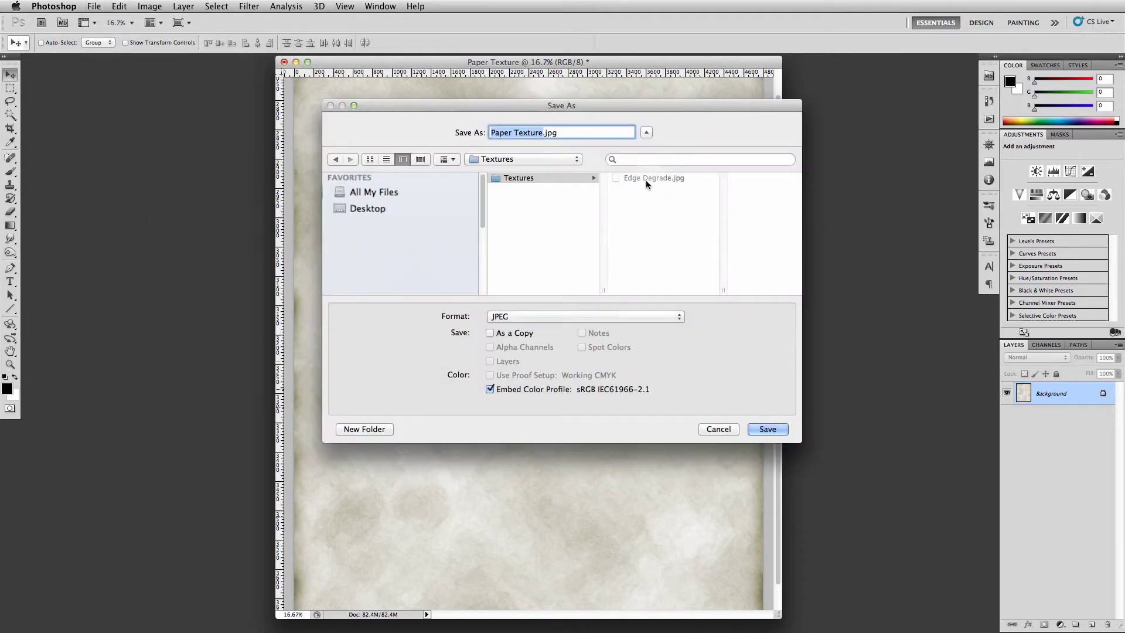
click(767, 429)
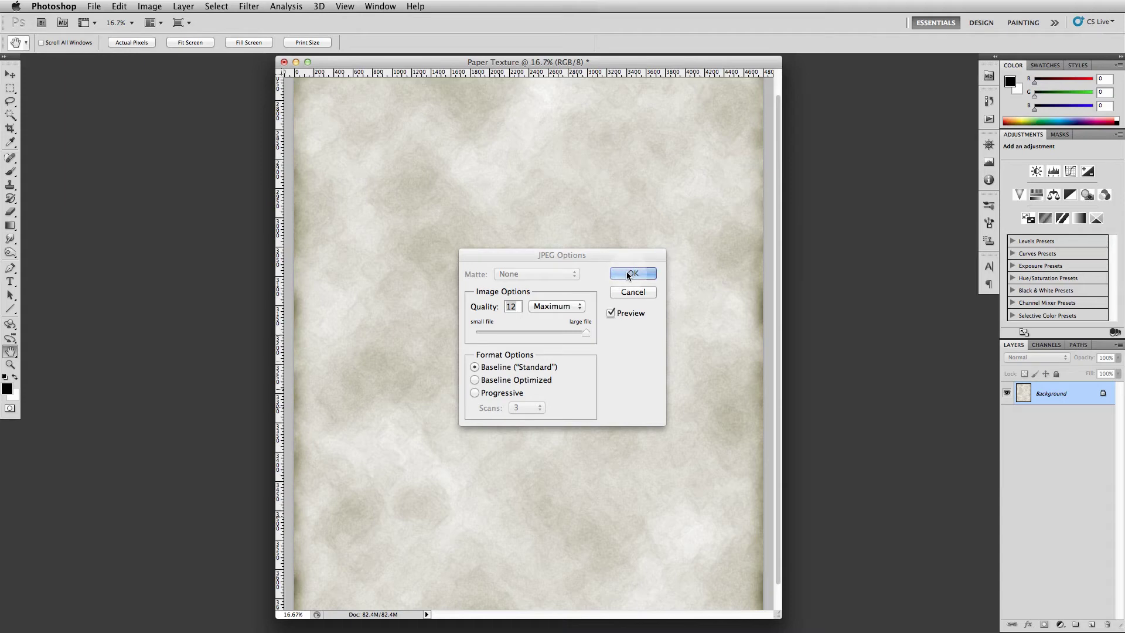
click(627, 273)
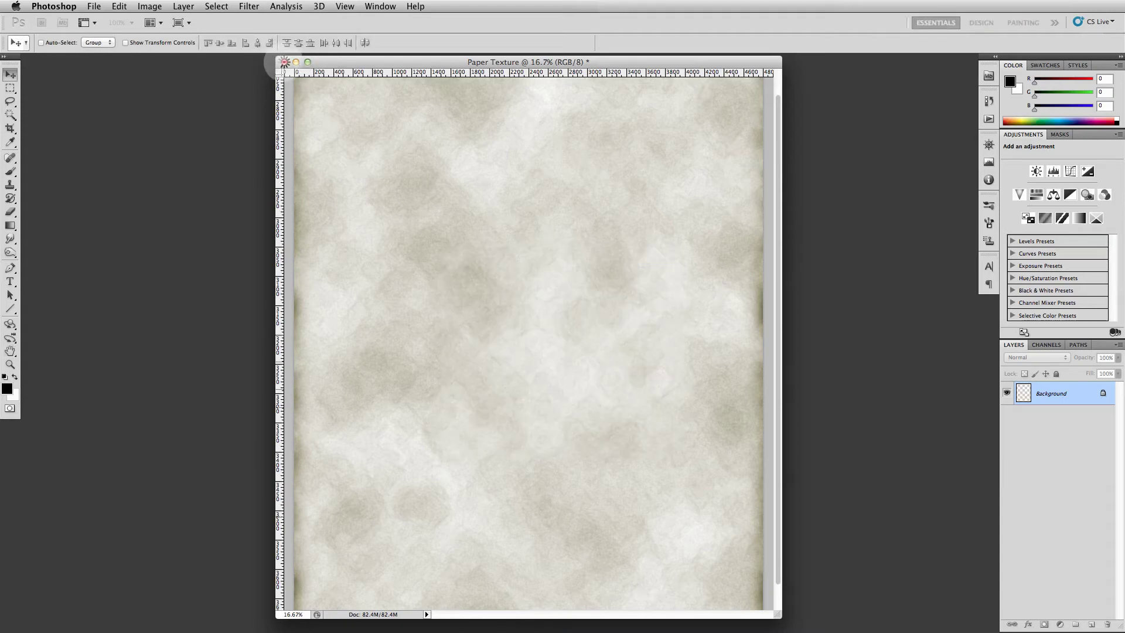
Step: Close the Paper Texture document window with its red close button
click(284, 62)
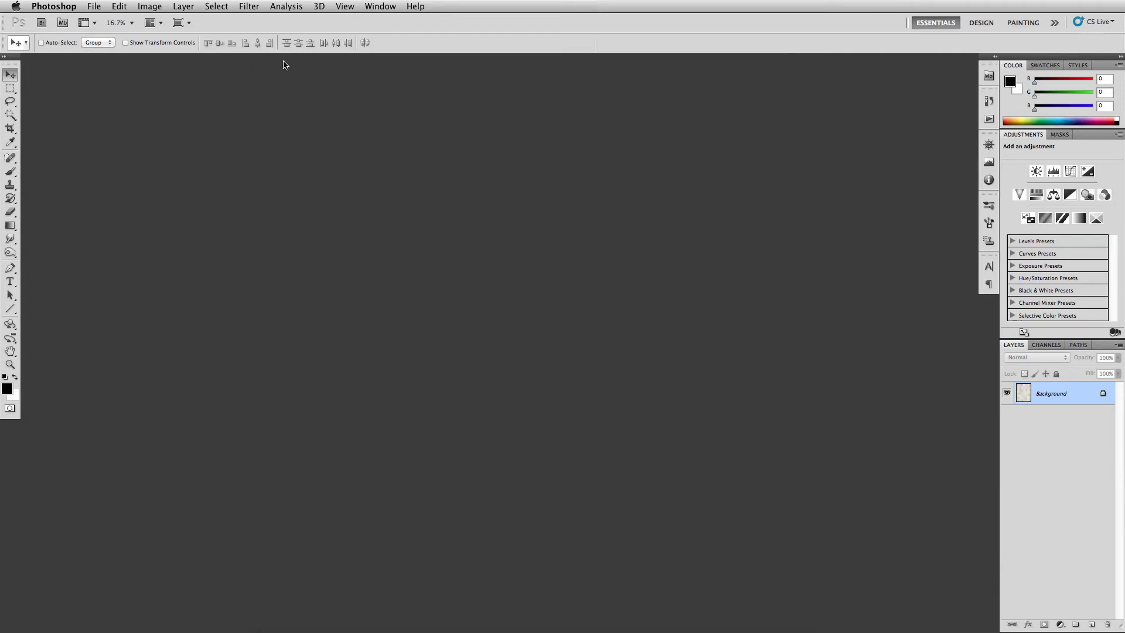